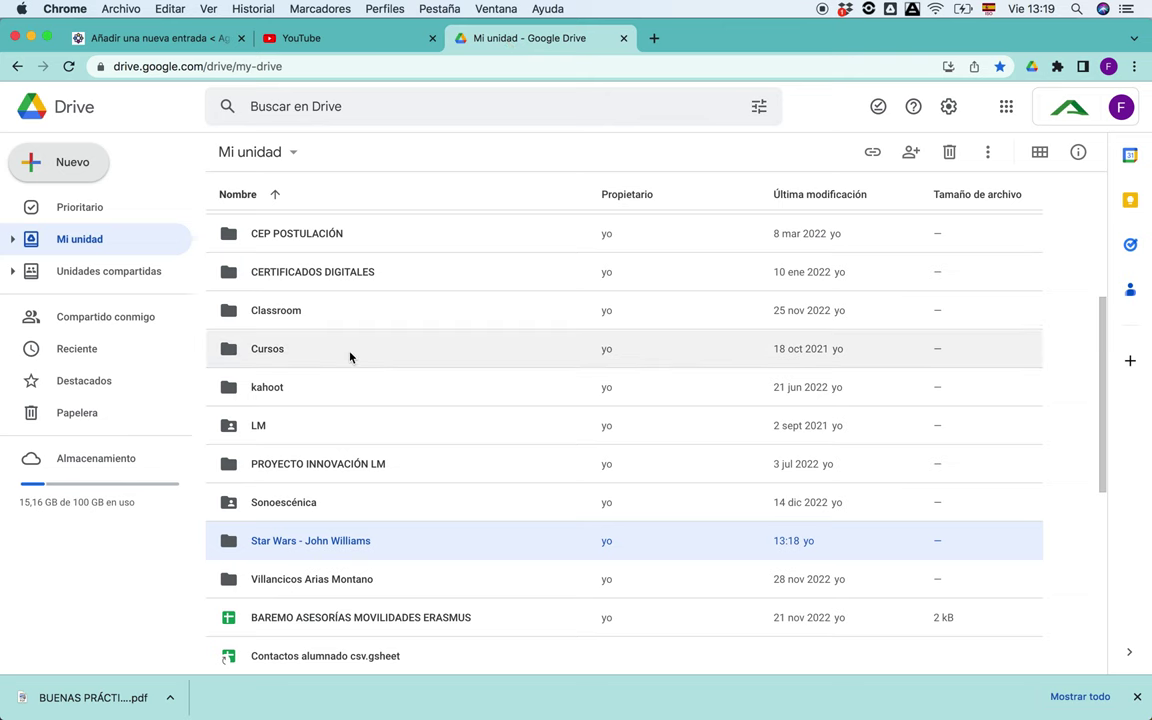
Step: In the WordPress new post, set the title to "Star Wars - John Williams" and write "Enlace a Carpeta" in the body, leaving that text selected
click(149, 40)
click(212, 293)
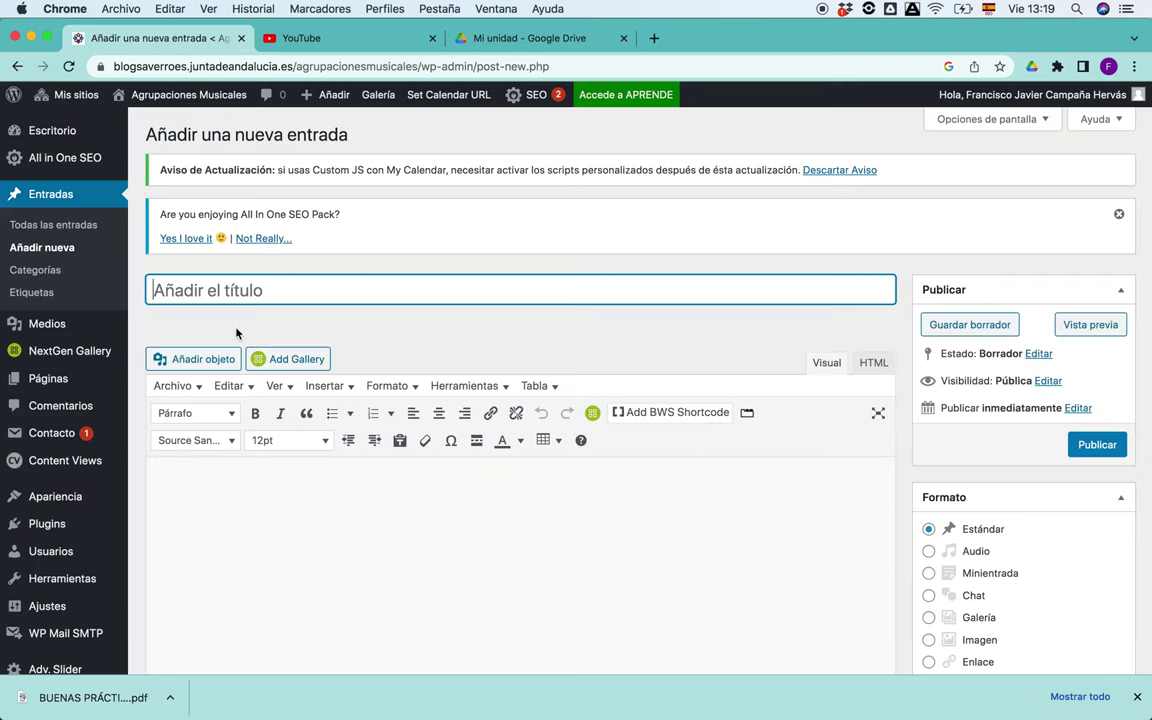
text(Star Wars - John Williams)
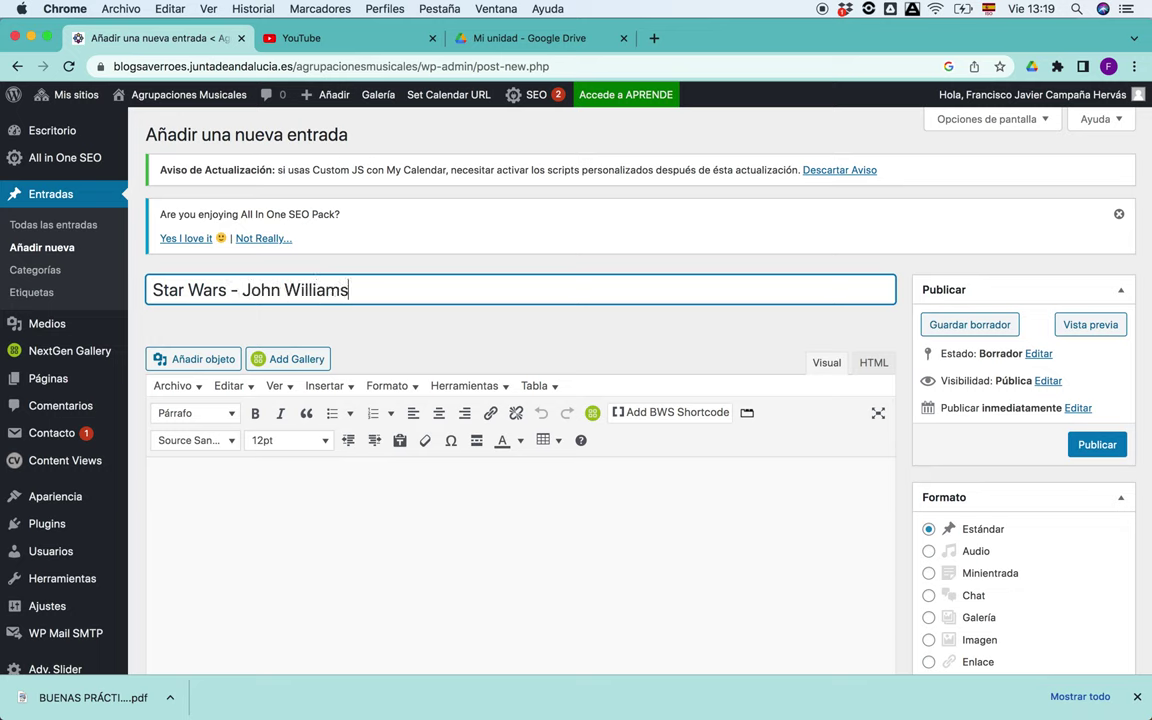
click(231, 488)
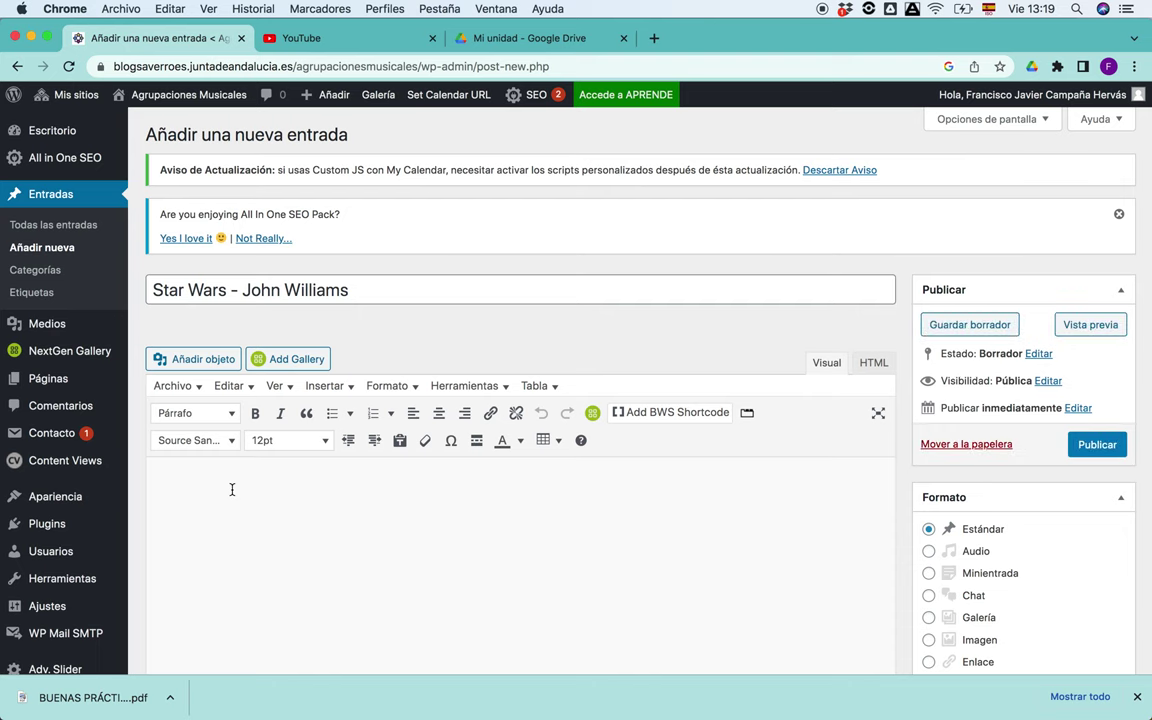
text(Enlace a Carpeta)
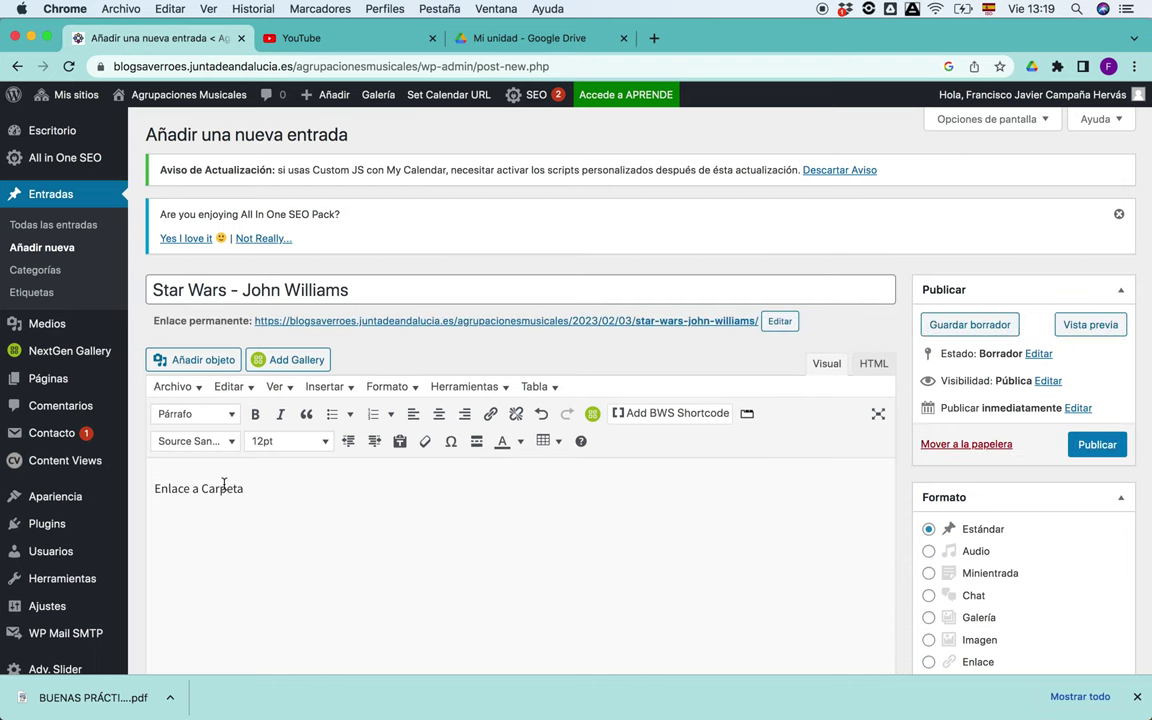
triple_click(219, 489)
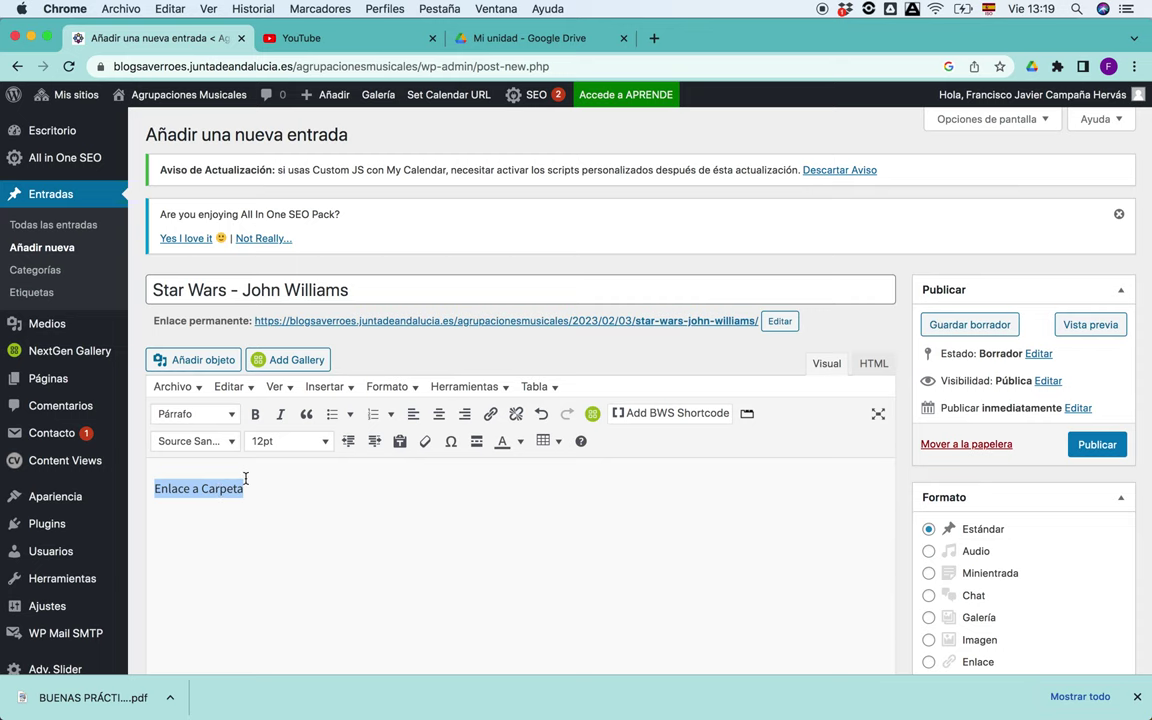
Step: In Google Drive, share the "Star Wars - John Williams" folder with "Cualquier persona con el enlace" and copy its link
click(516, 40)
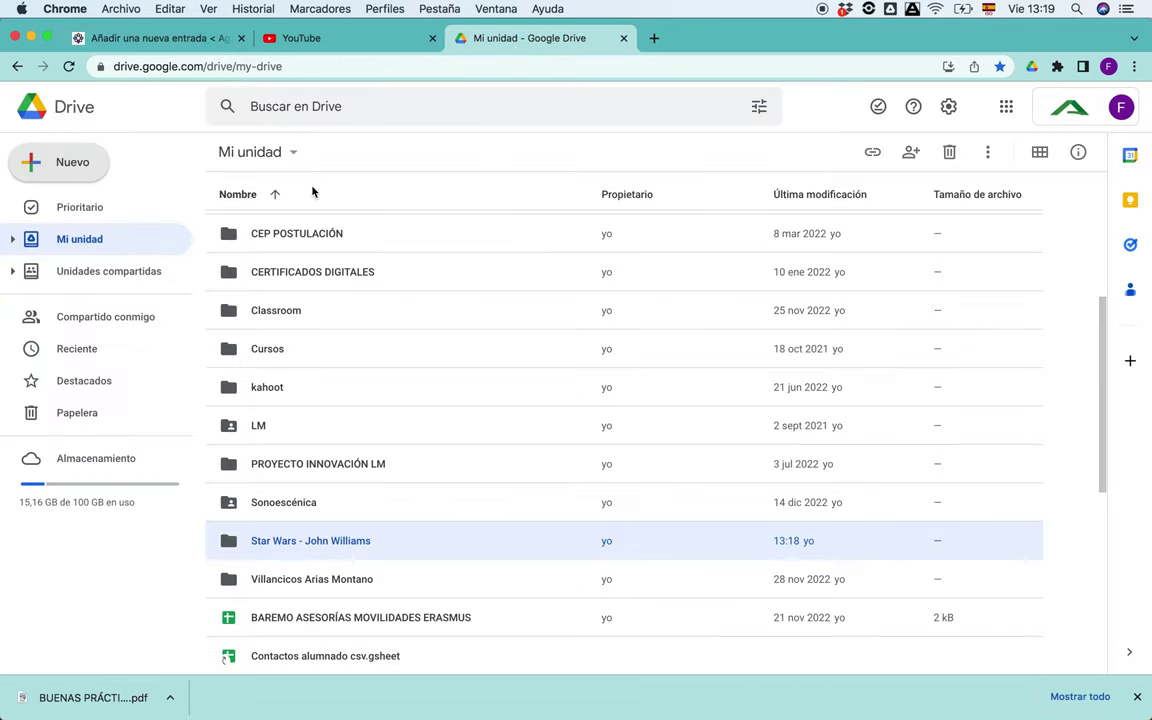
right_click(291, 541)
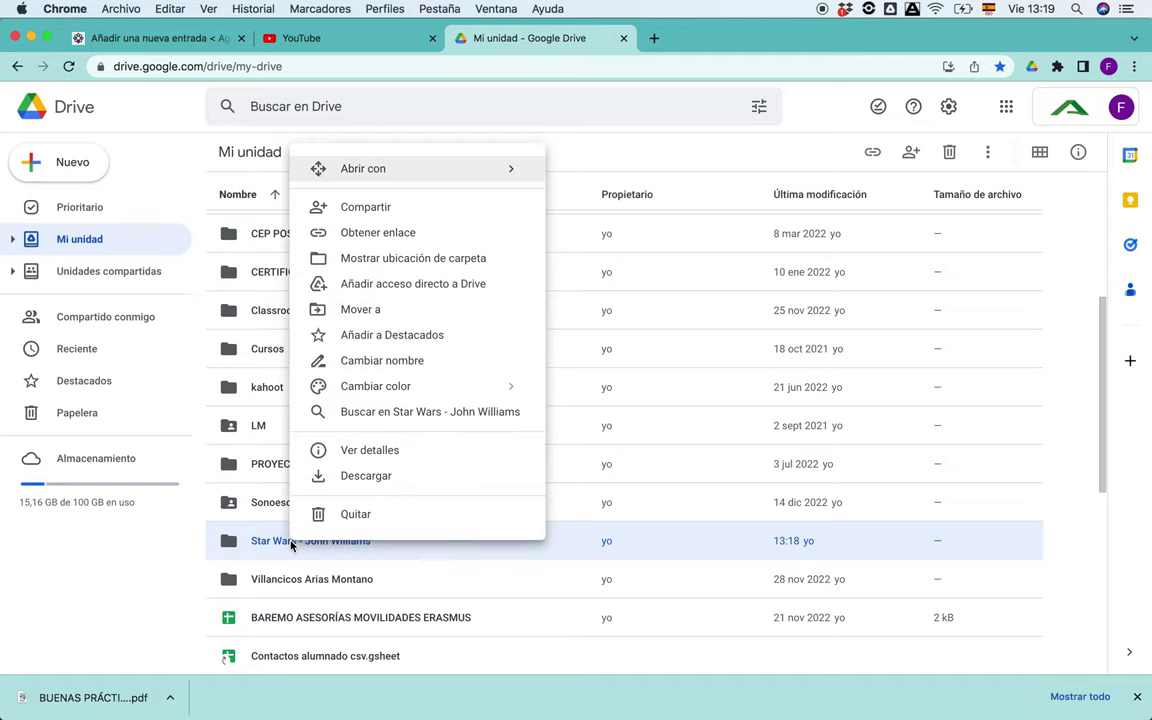
click(403, 235)
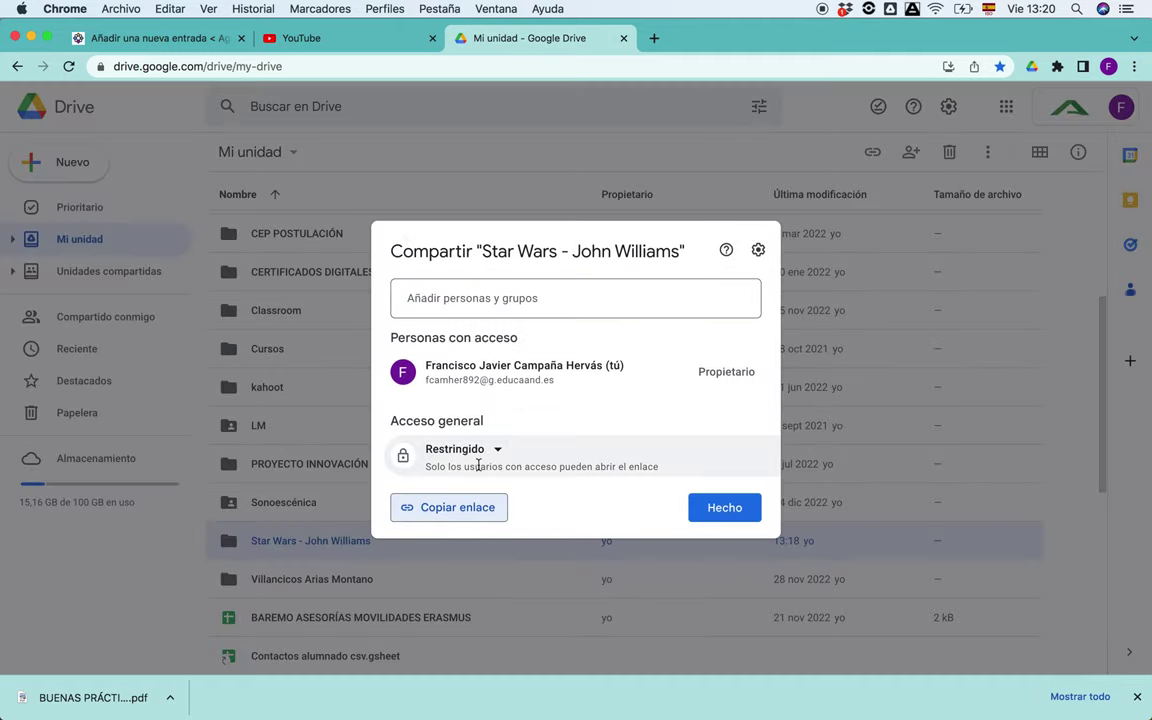
click(498, 451)
click(499, 586)
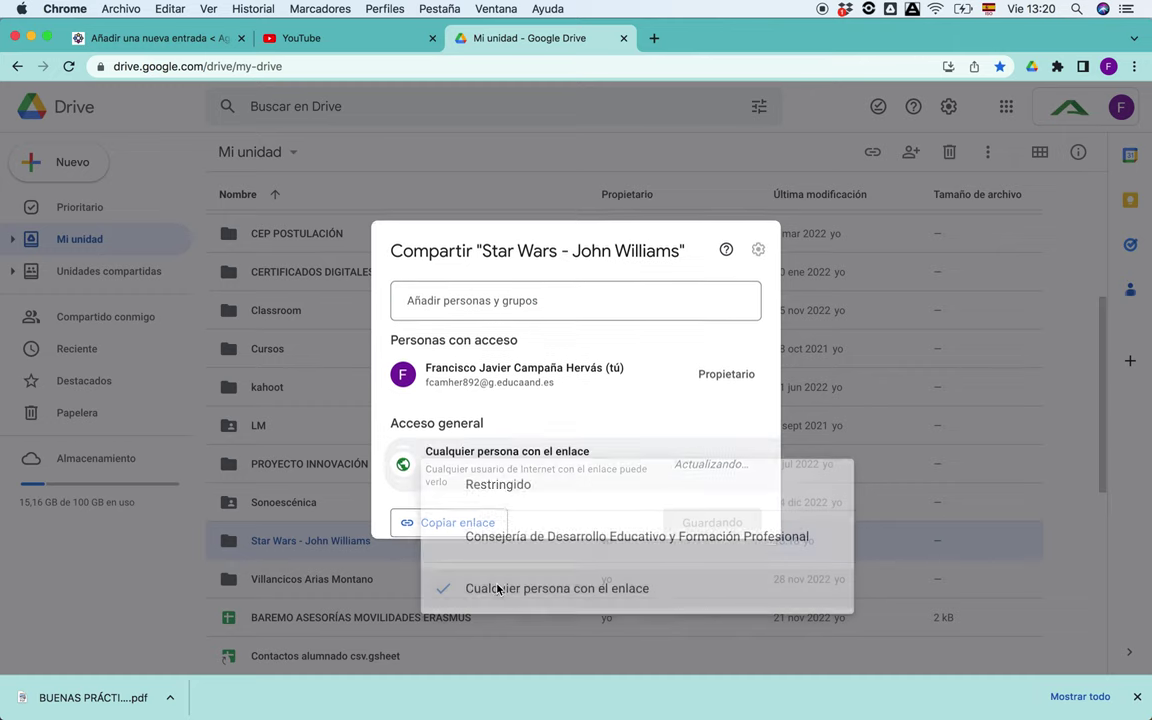
click(452, 510)
click(703, 510)
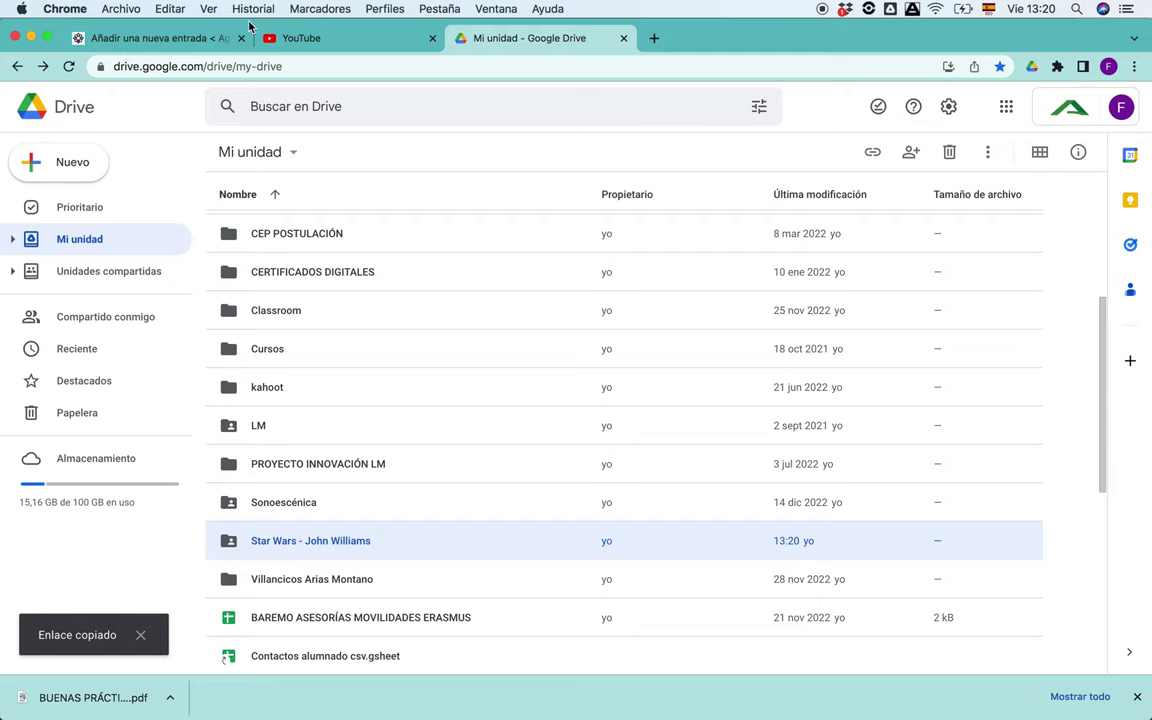
Step: Back in the WordPress post, link the text "Enlace a Carpeta" to the copied Drive folder URL
click(165, 38)
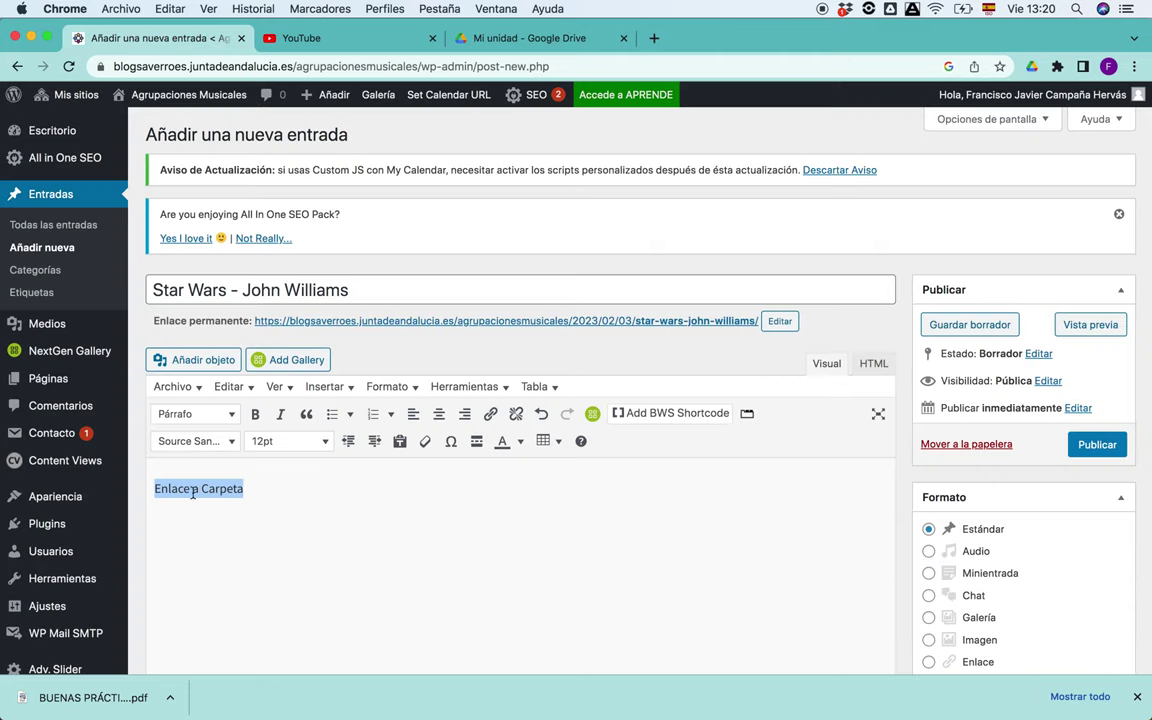
click(491, 416)
key(super+v)
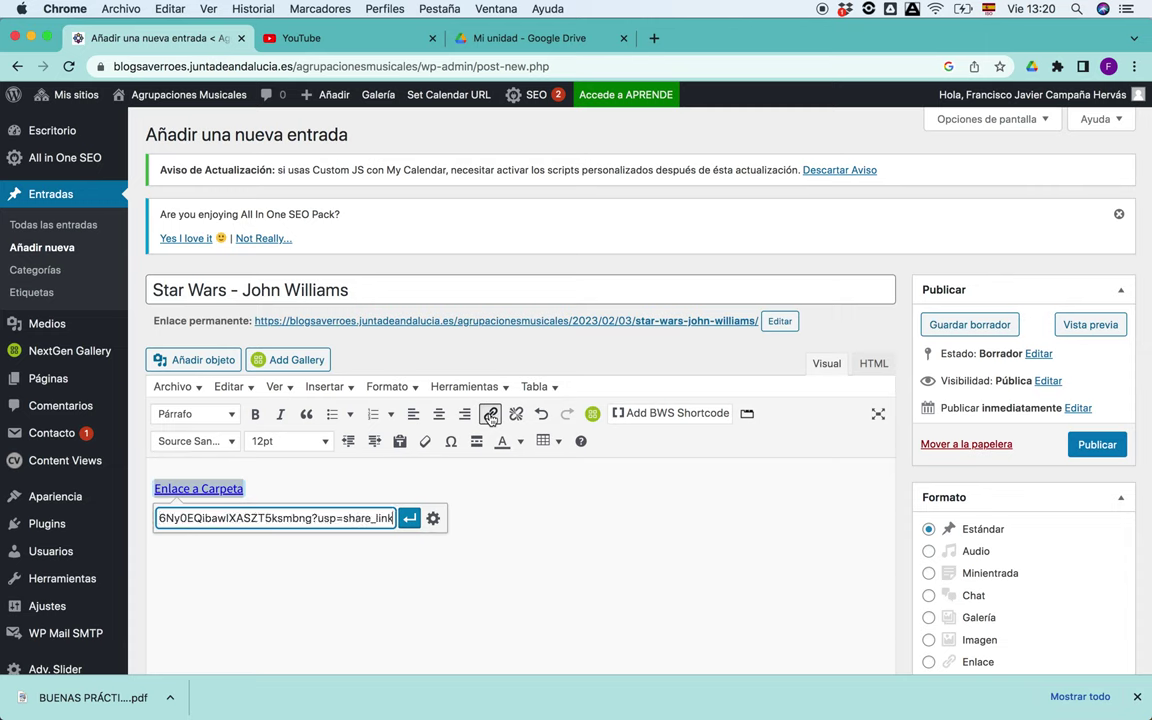
click(410, 519)
Step: Edit the "Enlace a Carpeta" link so that it opens in a new tab
click(491, 517)
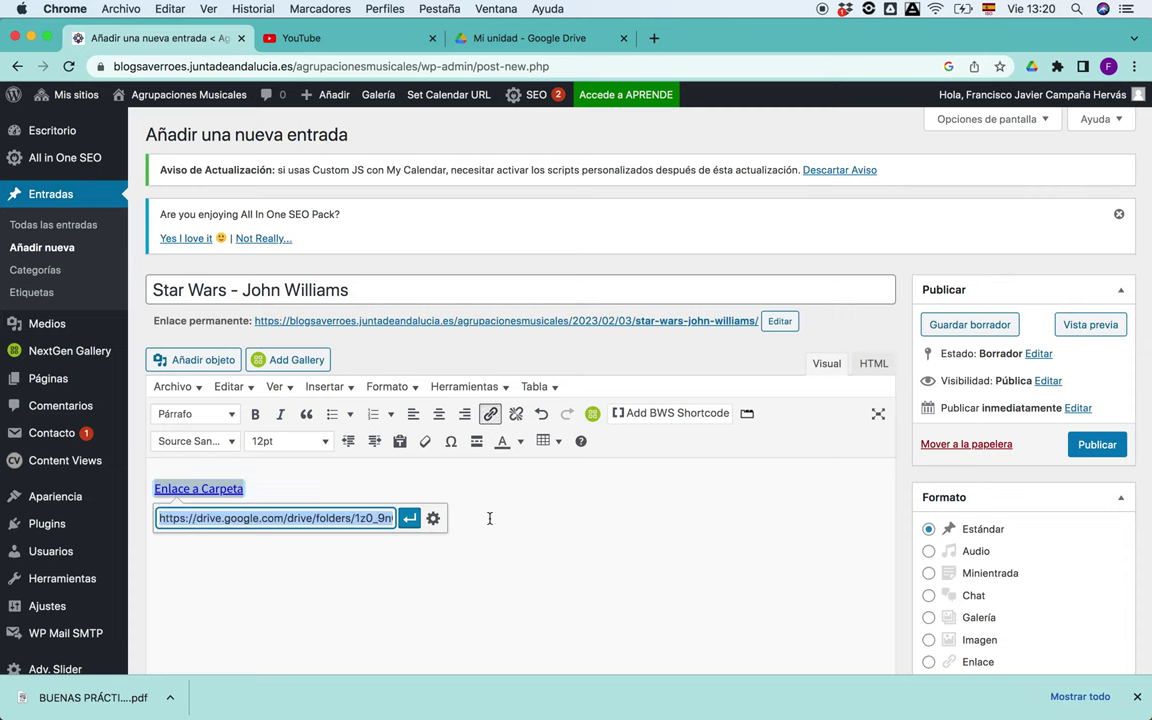
click(433, 518)
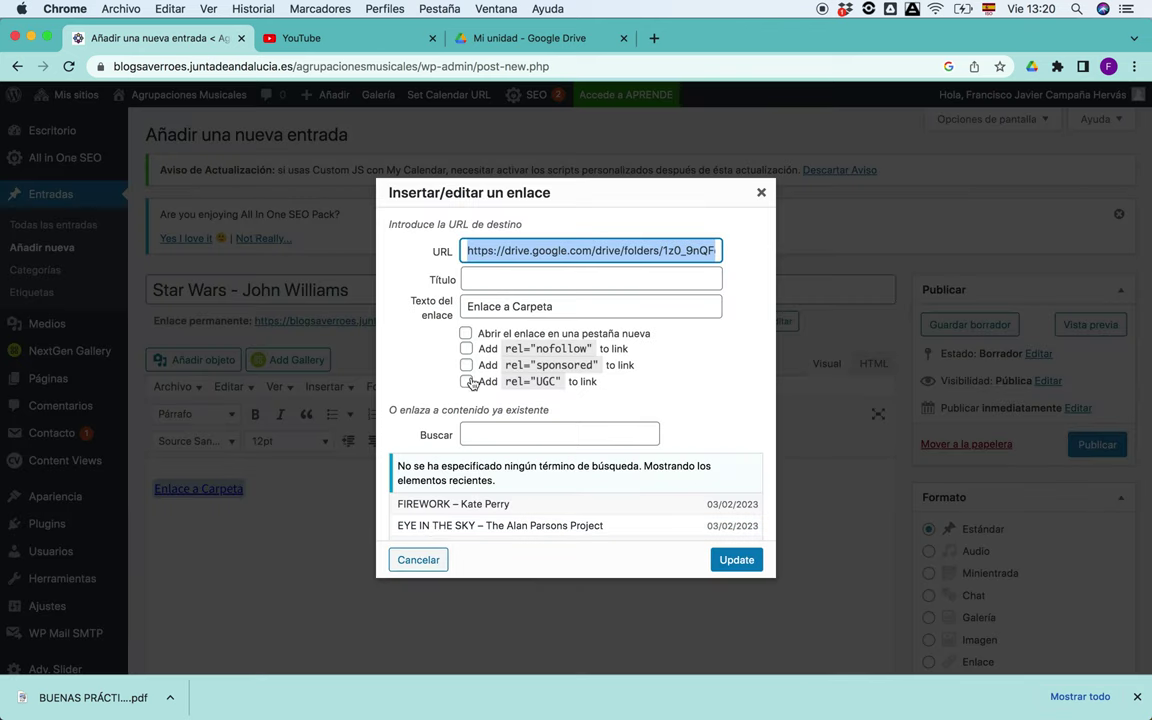
click(466, 334)
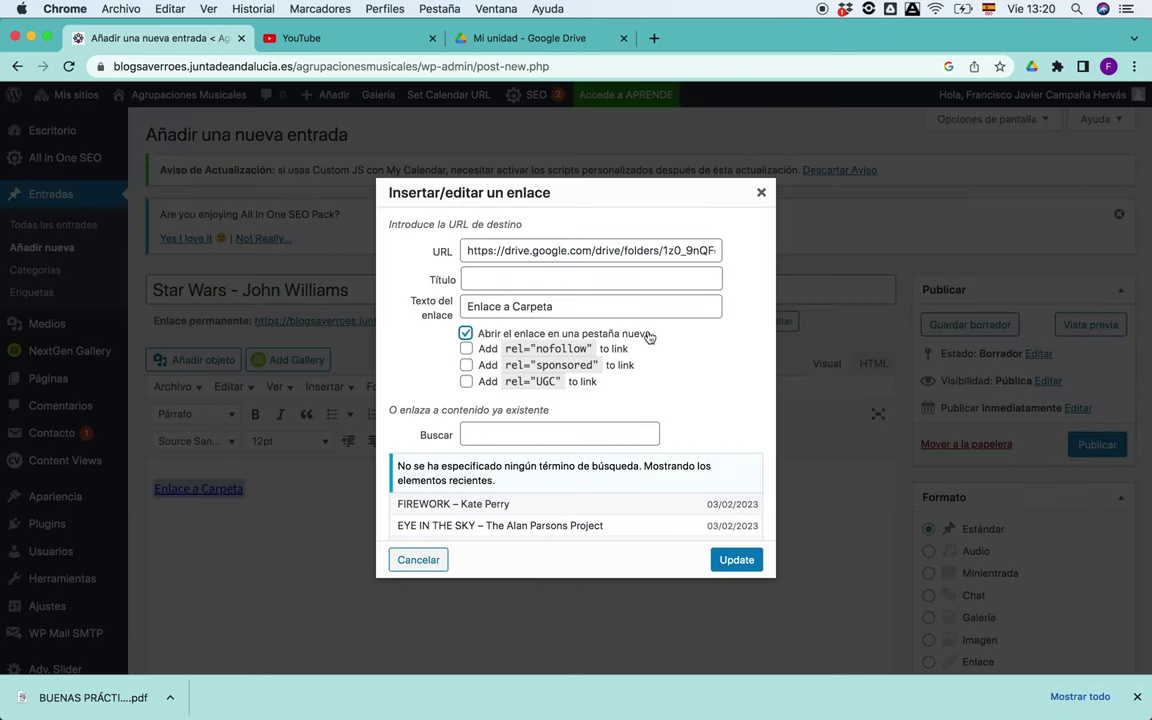
click(737, 559)
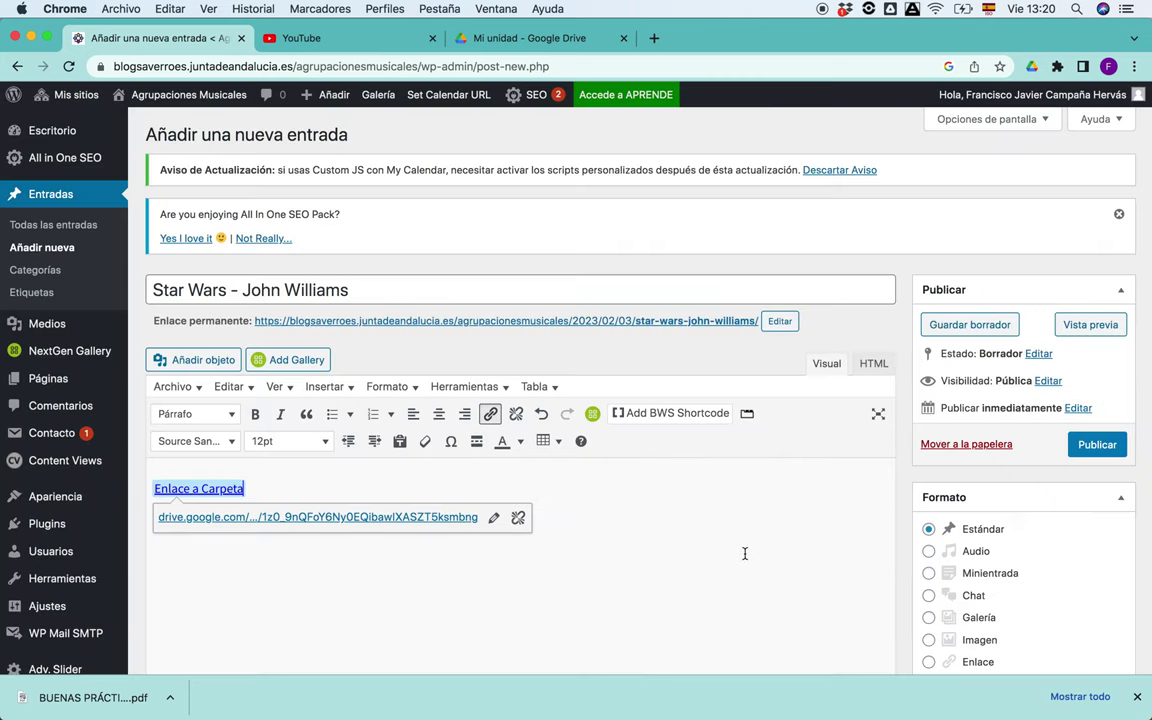
Step: Assign the post to the categories AAPrincipal and Agrupación, with the subcategory Cuerda
scroll(995, 468, down, 10)
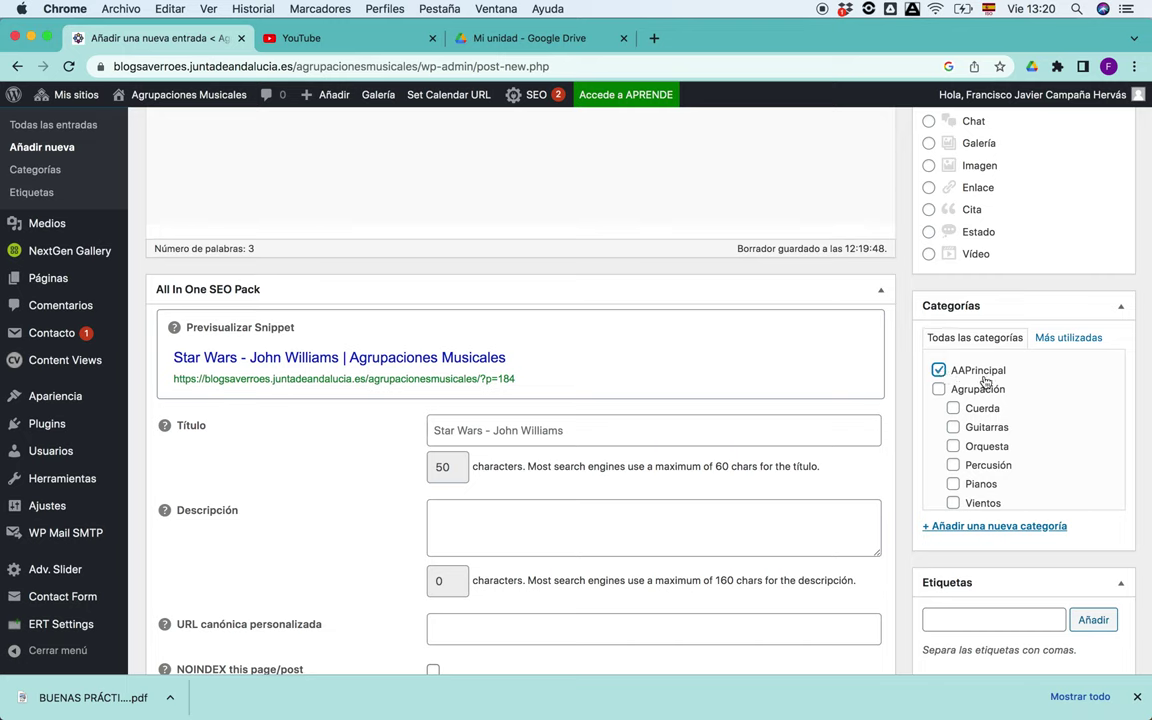
click(940, 390)
scroll(988, 420, down, 1)
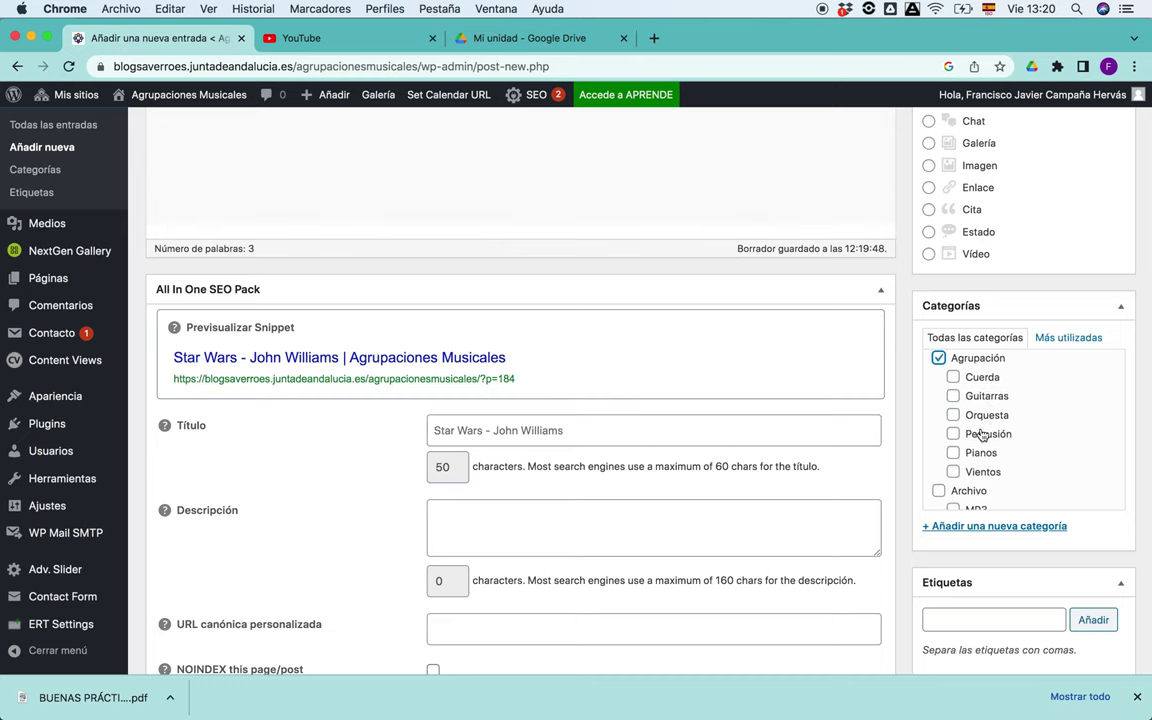
click(953, 378)
Step: Add the category Archivo with its subcategories Musescore and PDF to the post
scroll(988, 430, down, 3)
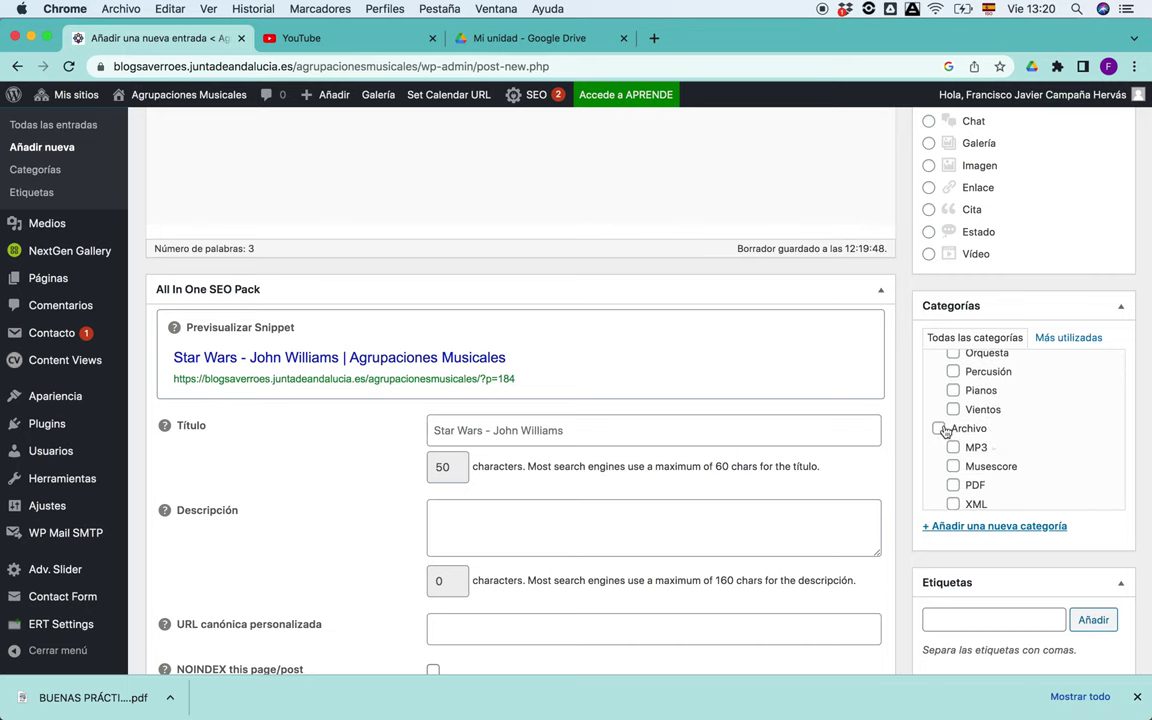
click(940, 429)
scroll(979, 440, down, 1)
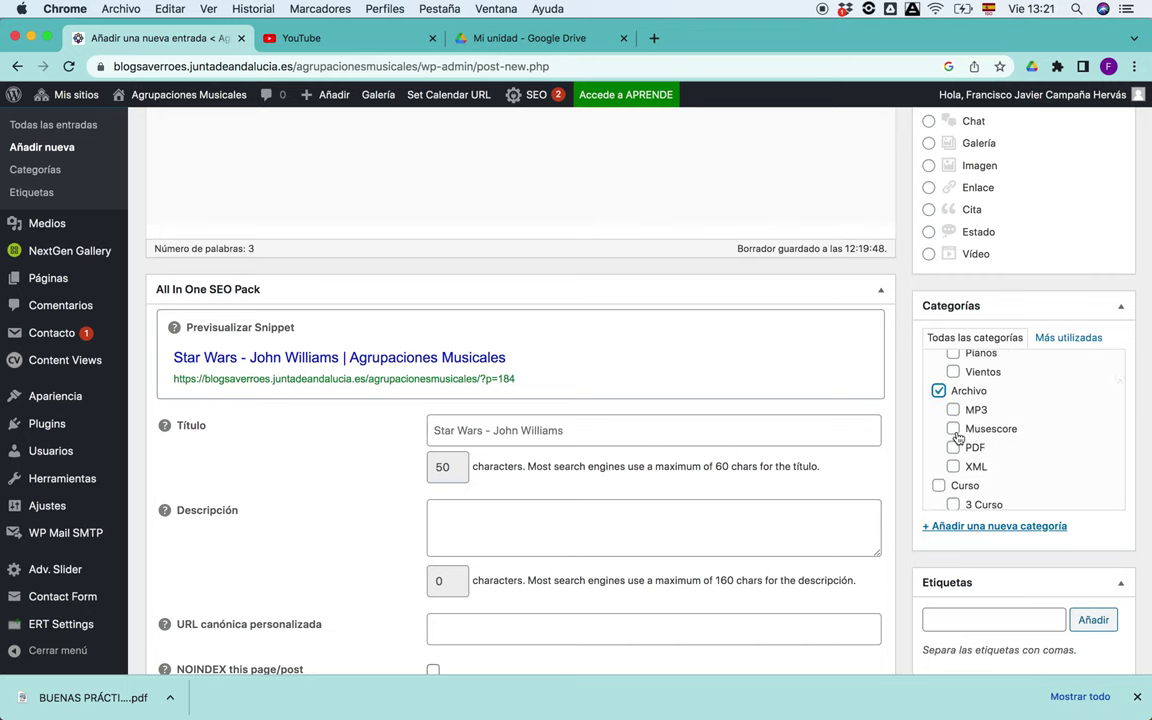
click(955, 431)
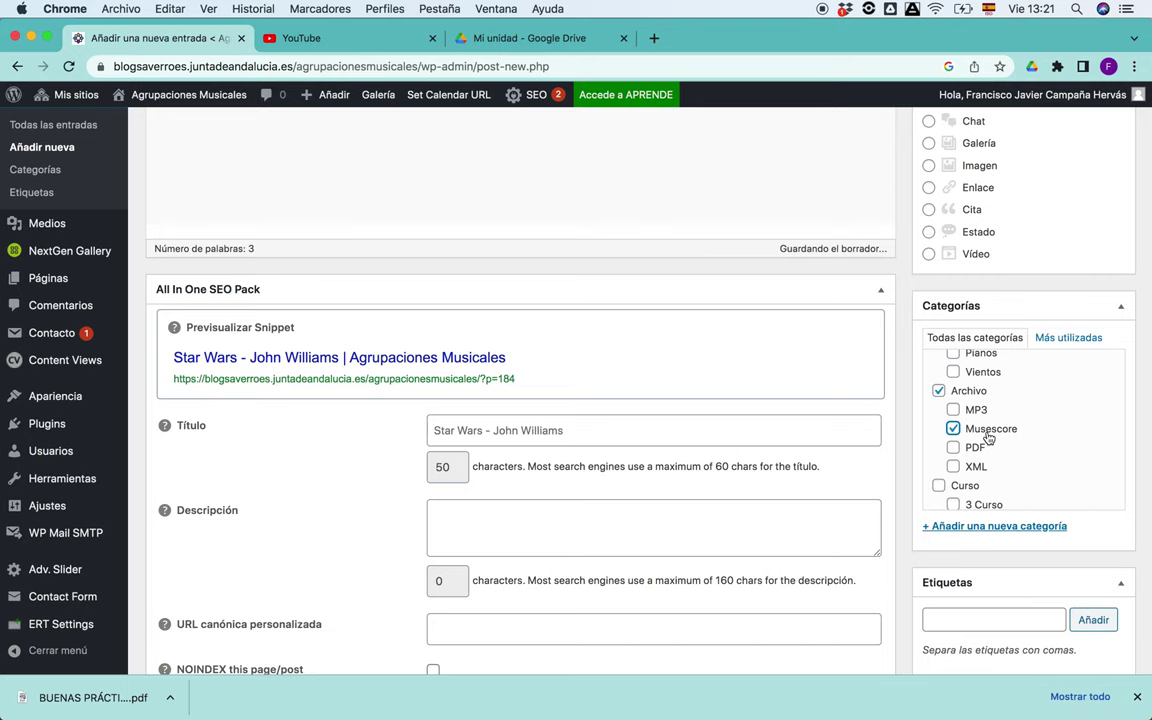
click(955, 447)
Step: Add the category Curso with its subcategory Mixto to the post
scroll(979, 448, down, 1)
scroll(979, 448, down, 2)
click(939, 420)
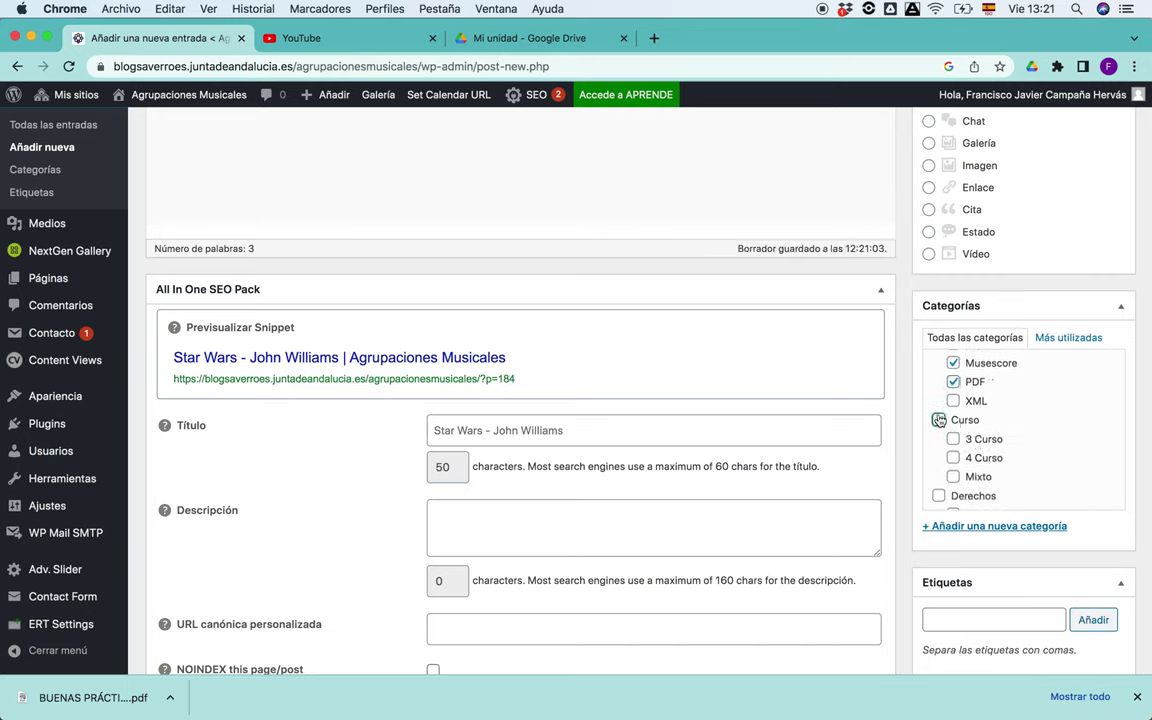
click(954, 478)
Step: Add the category Estilo with its subcategory BSO to the post
scroll(985, 470, down, 2)
scroll(995, 473, down, 1)
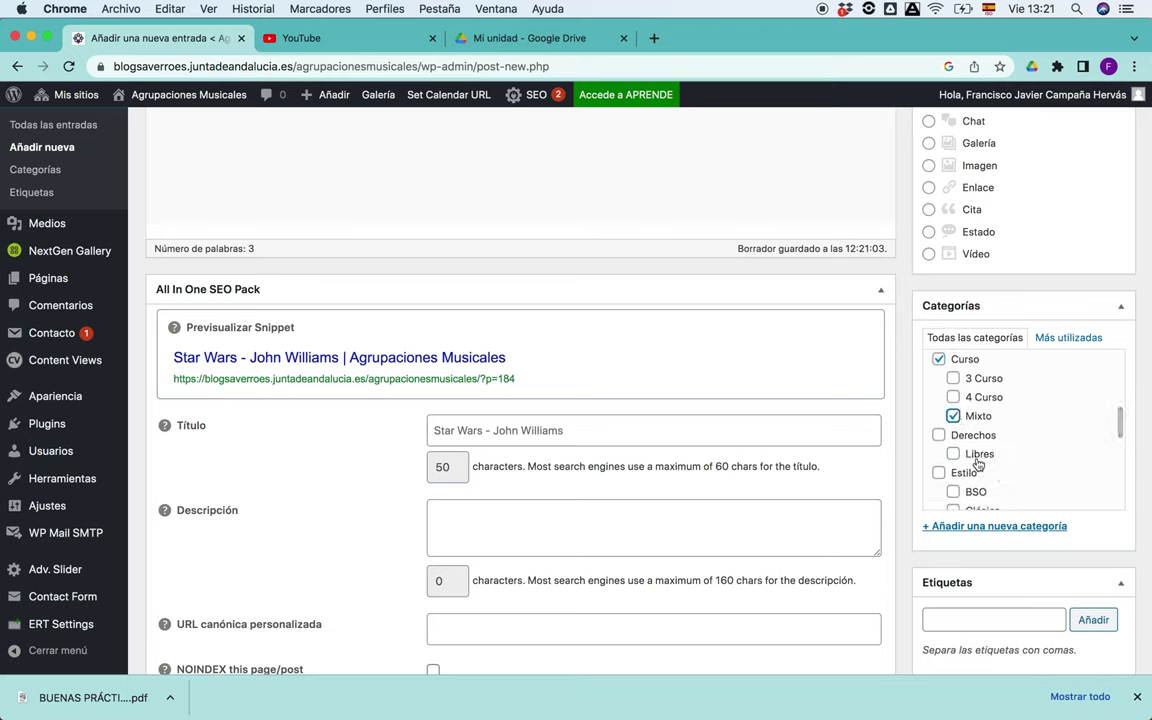
scroll(979, 464, down, 2)
scroll(980, 462, down, 1)
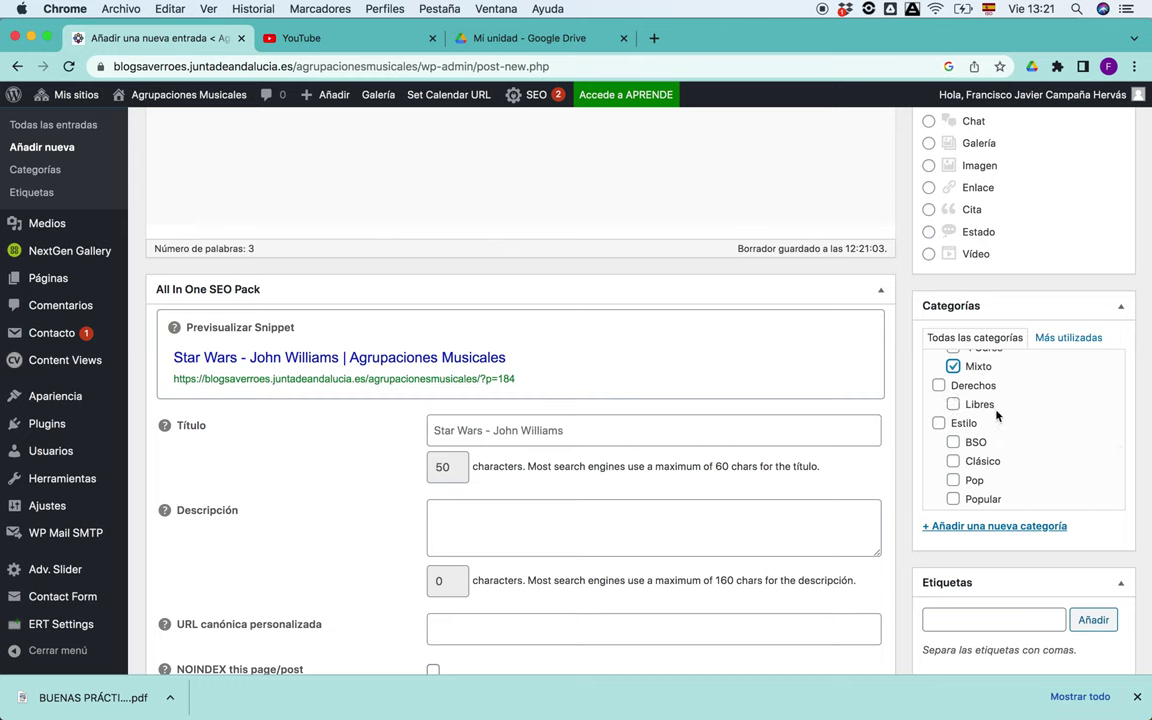
scroll(996, 415, down, 1)
scroll(996, 415, down, 1)
scroll(996, 415, down, 1)
click(939, 381)
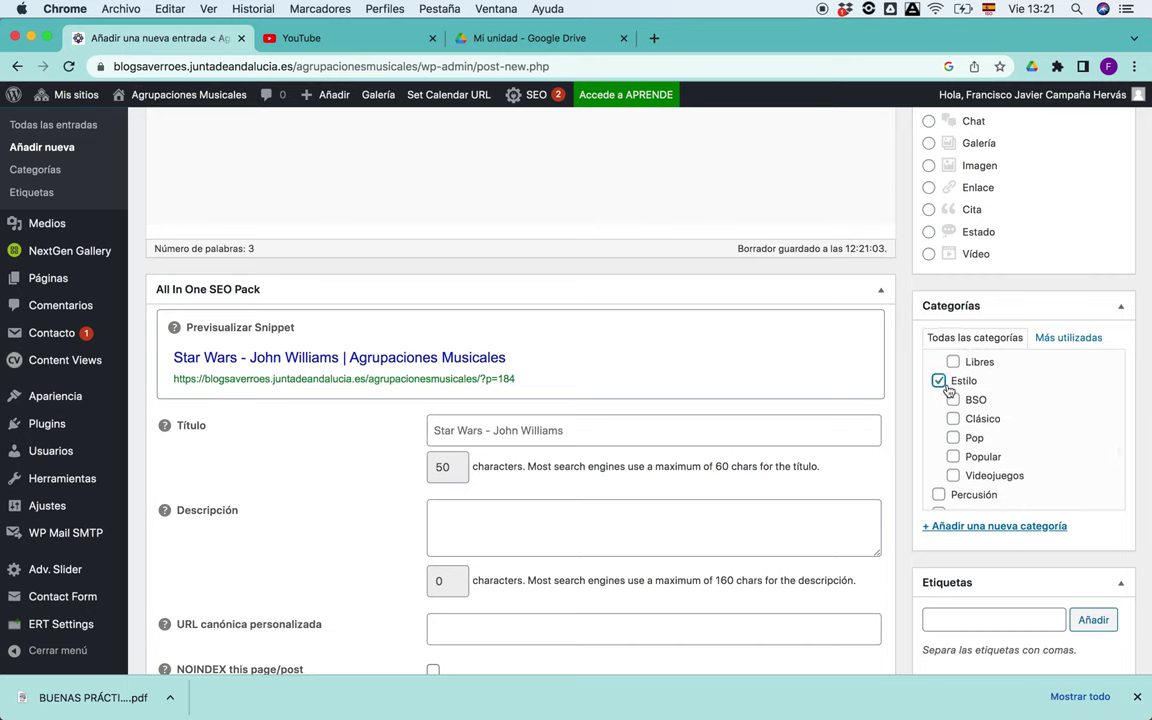
click(953, 399)
Step: Add the category Tonalidad with its subcategory RE Mayor to the post
scroll(1007, 431, down, 3)
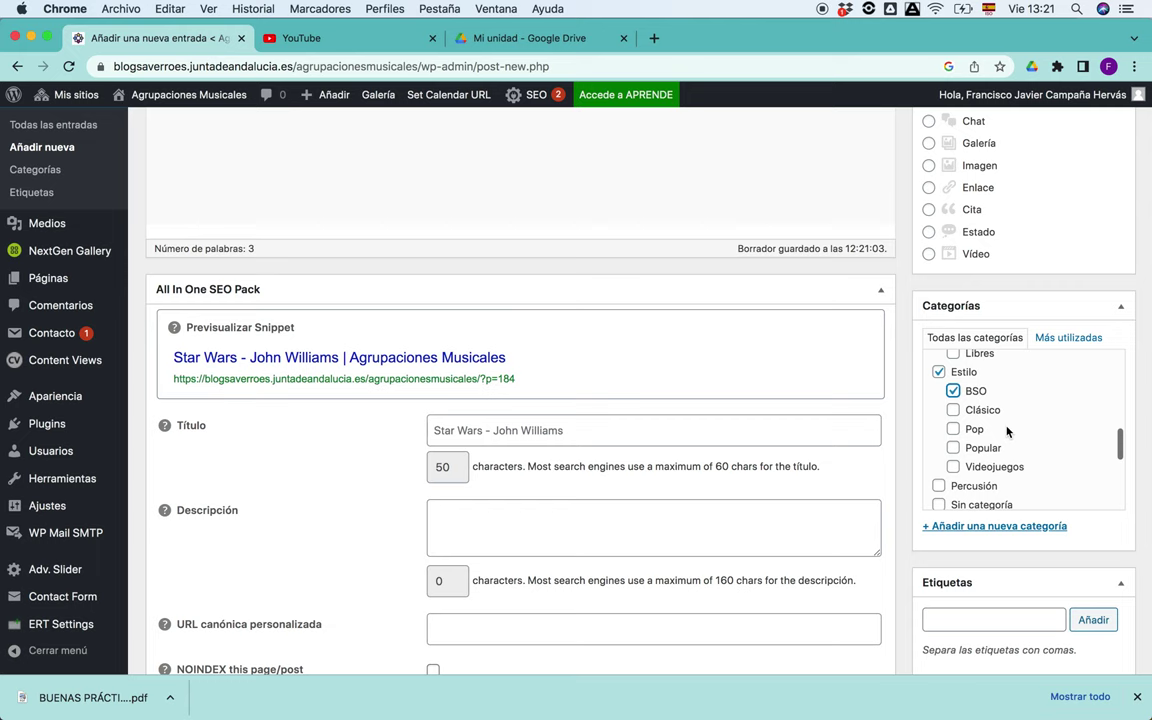
scroll(941, 425, down, 3)
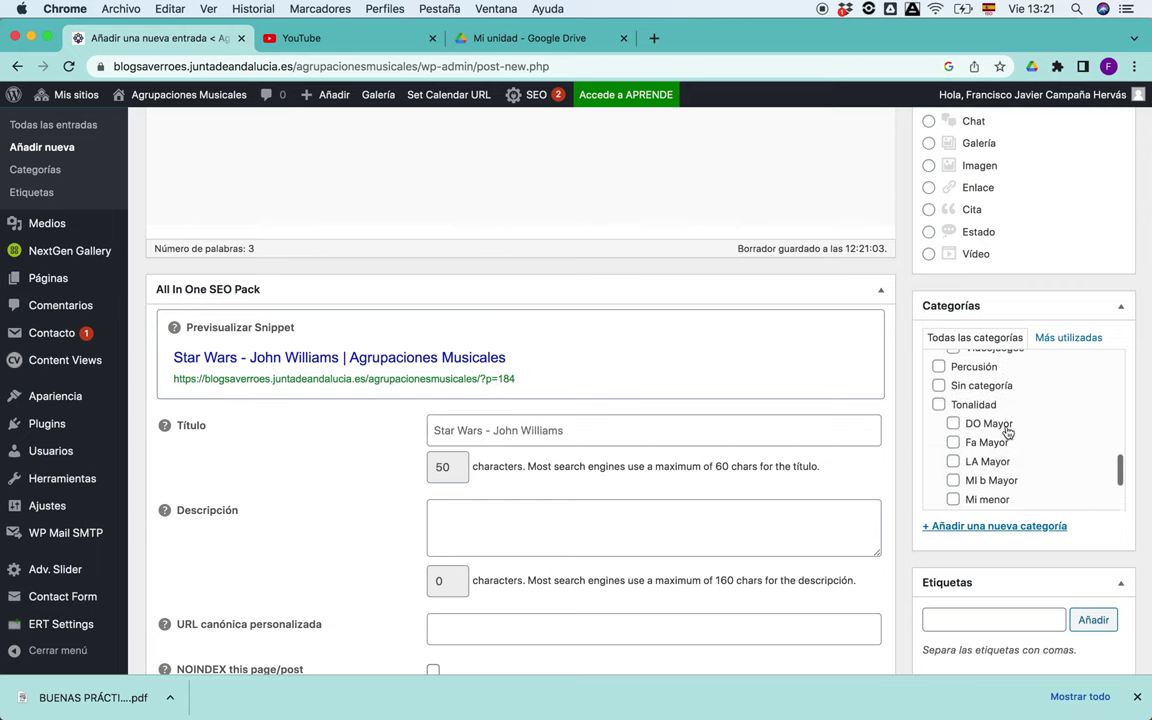
click(939, 404)
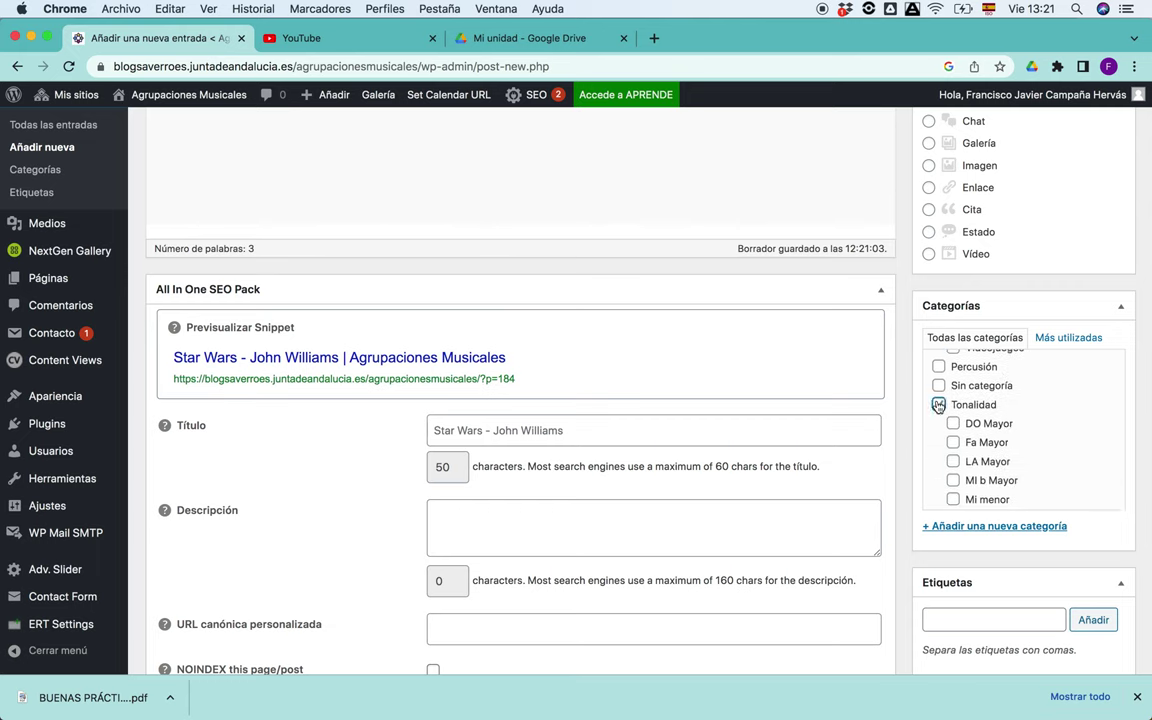
scroll(955, 453, down, 2)
click(954, 472)
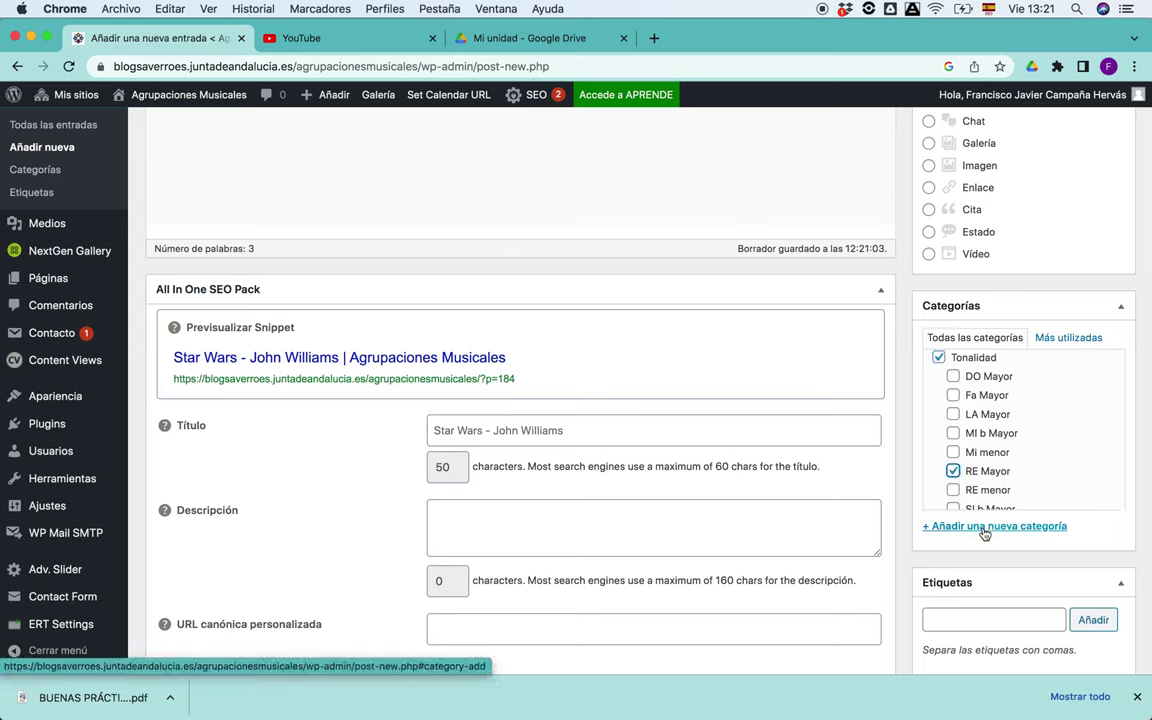
Step: Open the post's featured image selection, and search Google Images for "star wars" in a new browser tab
scroll(968, 538, down, 5)
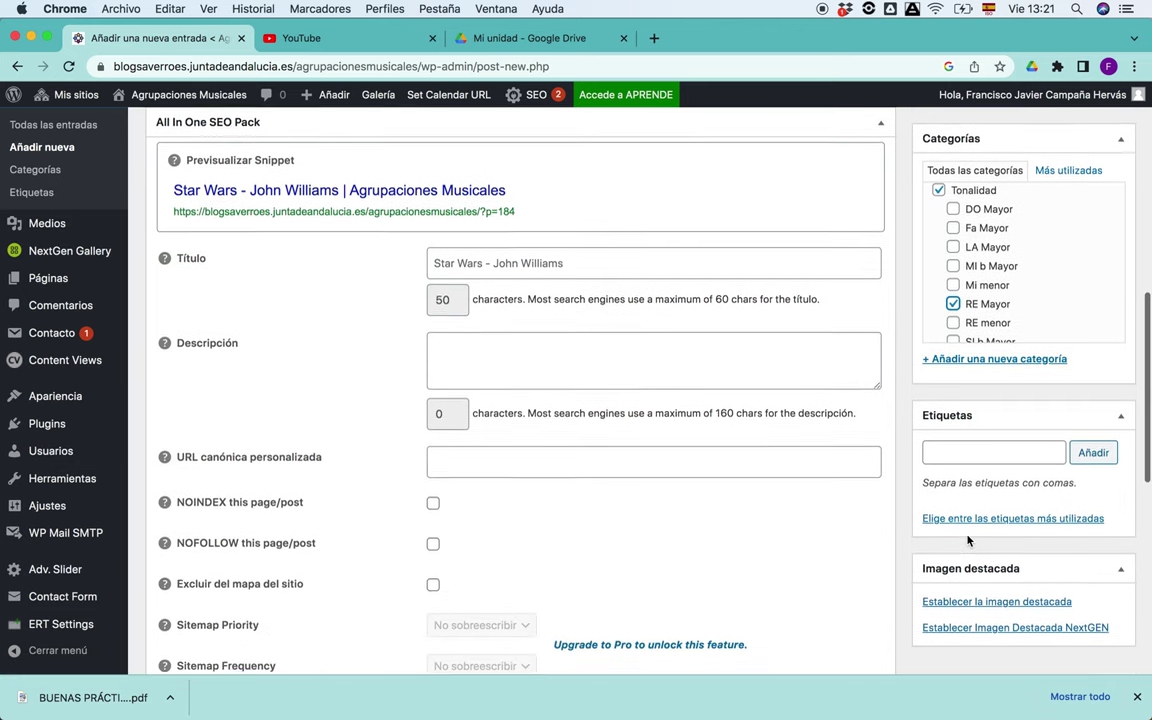
click(990, 572)
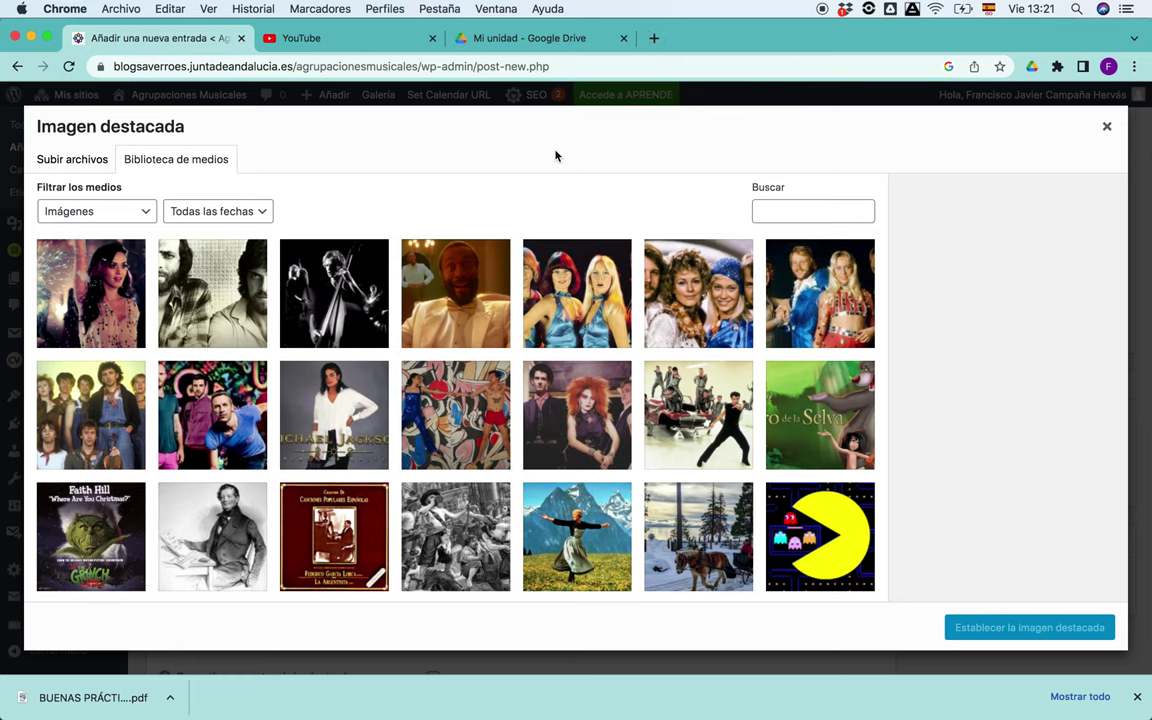
click(653, 37)
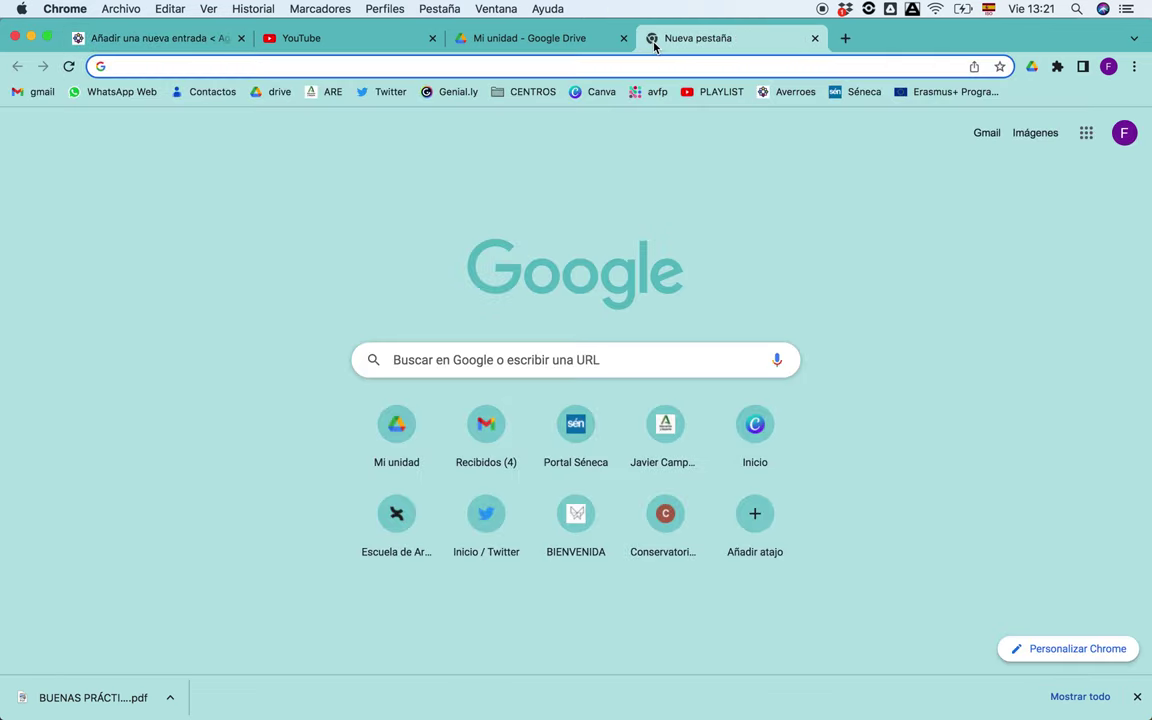
text(star wars)
key(Return)
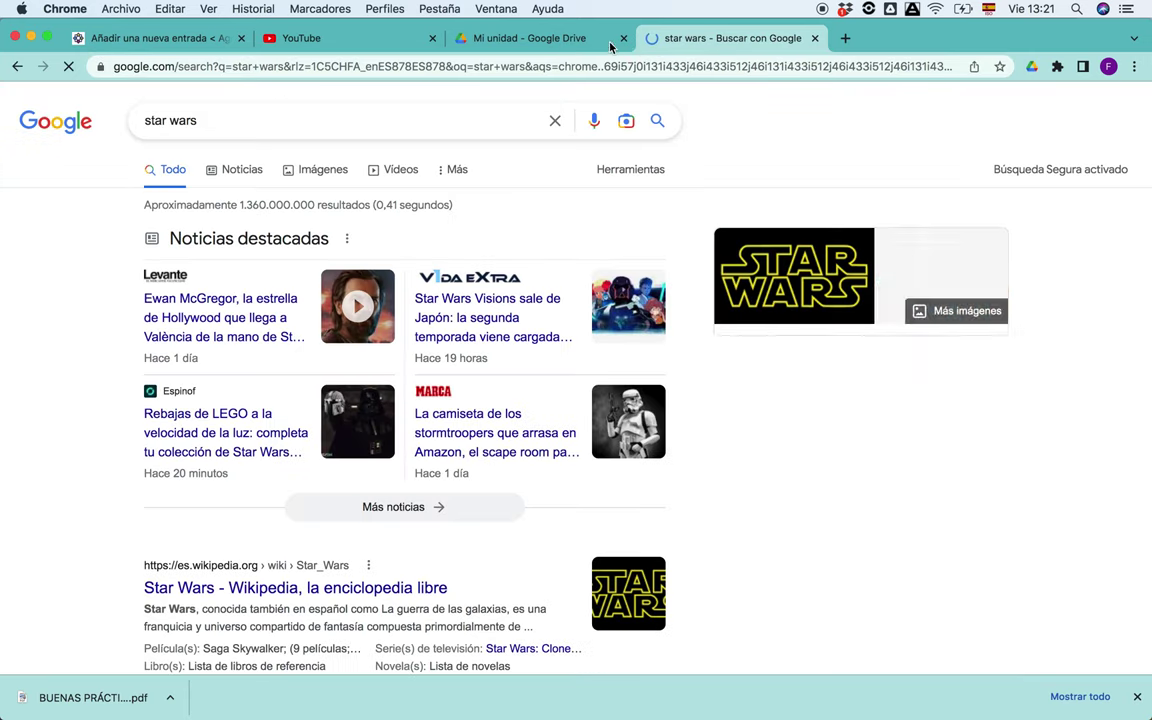
click(309, 175)
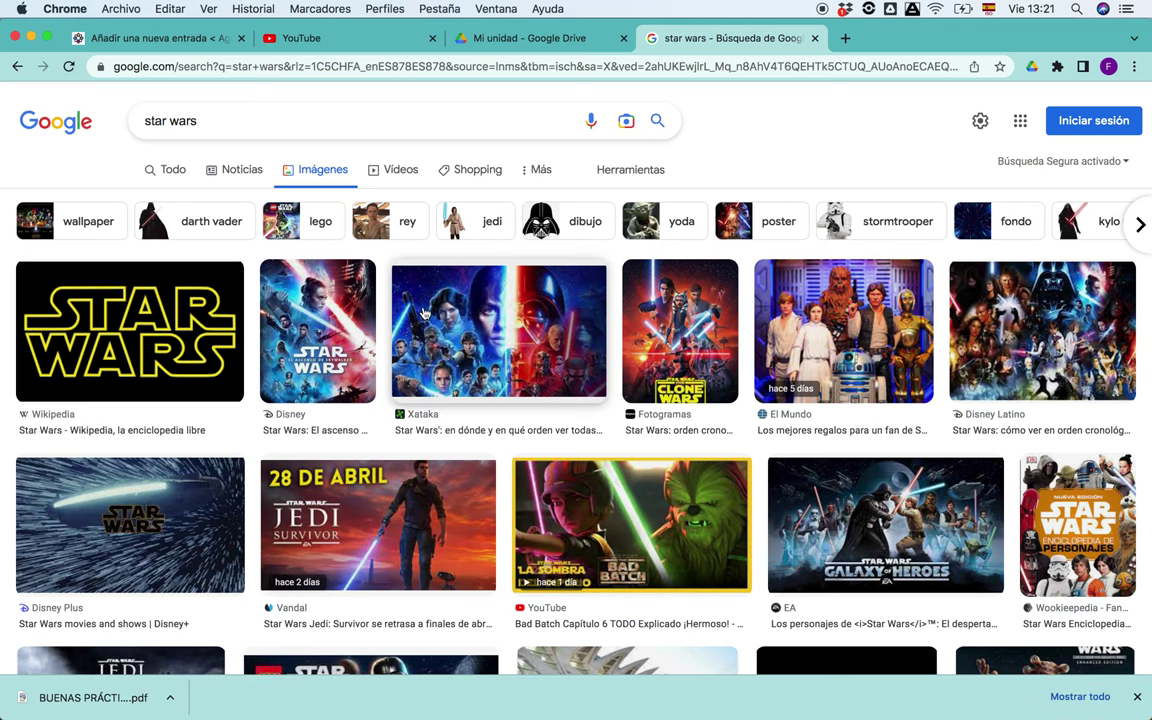
Step: Save the Xataka Star Wars image with the blue and red characters to the Escritorio folder as cep_starwars
click(468, 335)
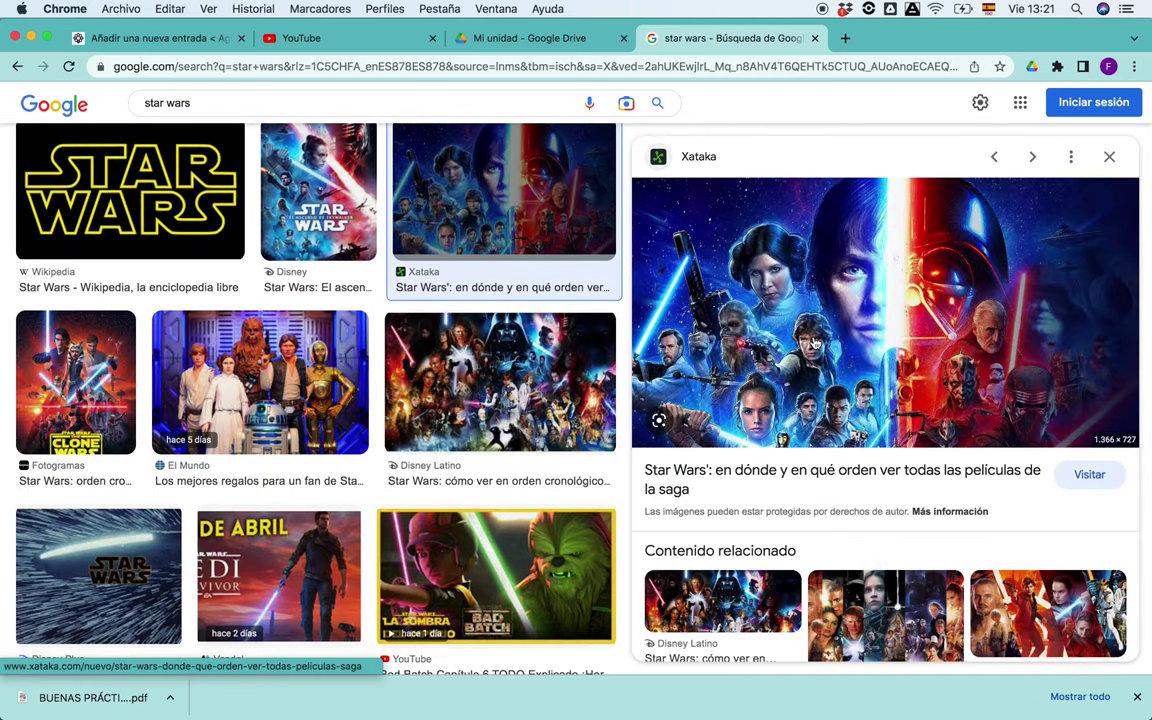
right_click(813, 341)
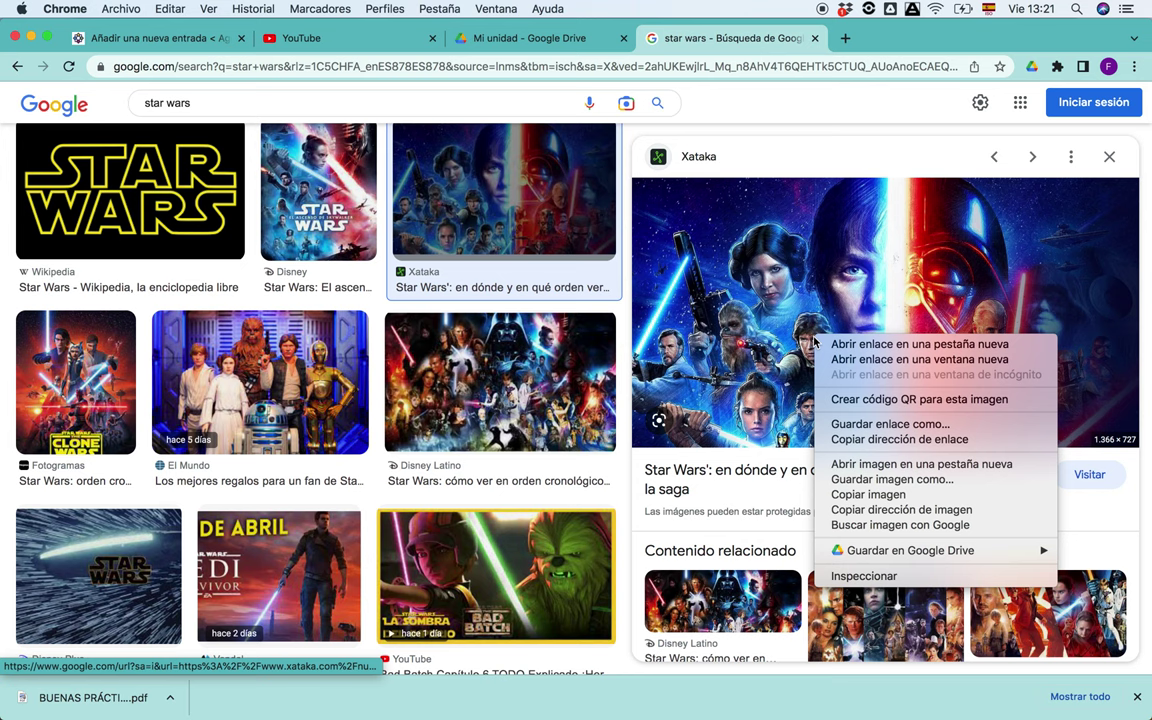
click(852, 480)
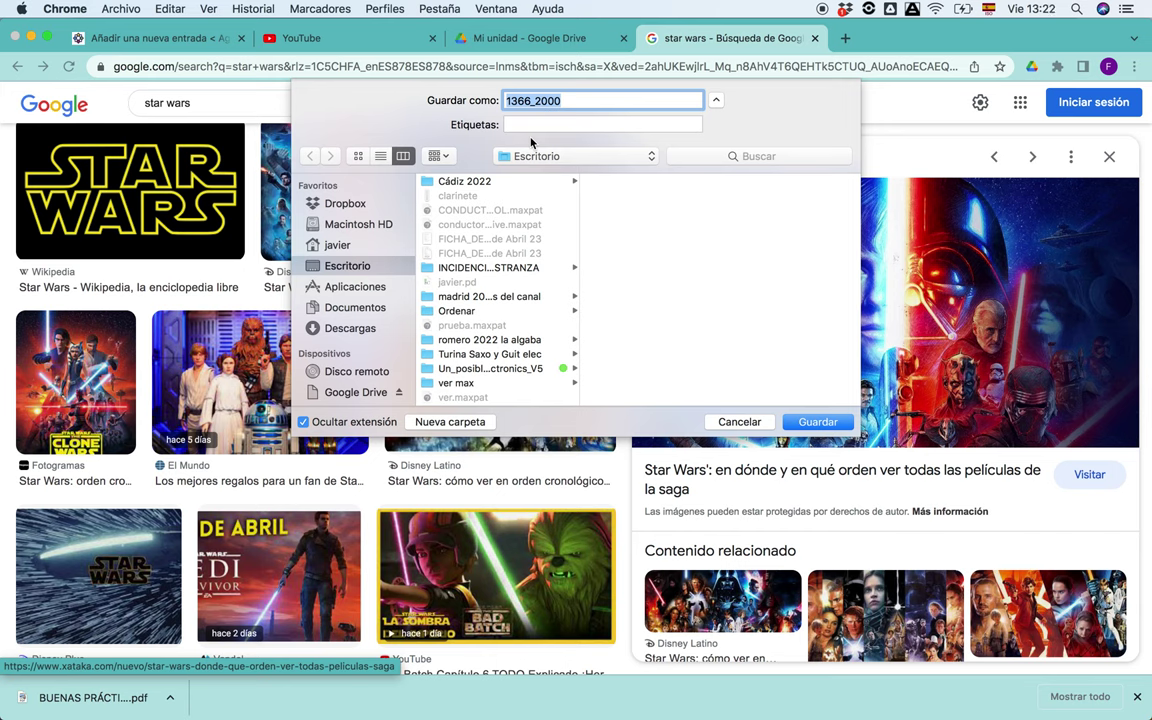
text(cemtriana_starwars)
double_click(579, 103)
text(cep_starwars)
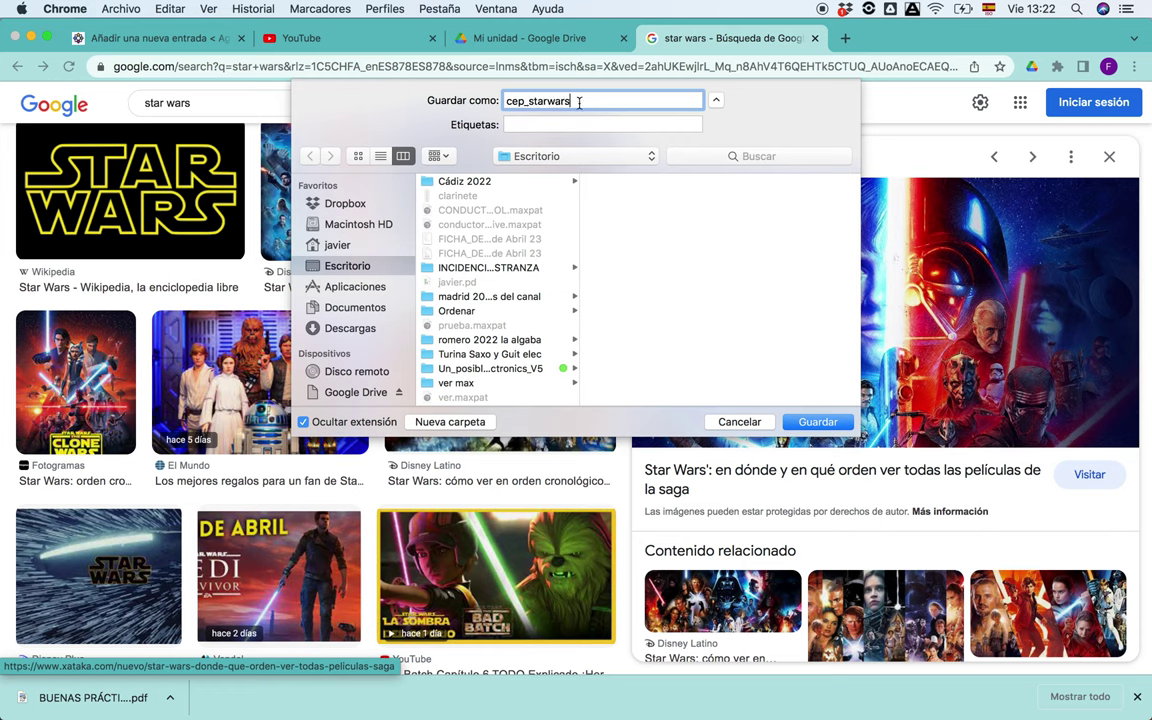
click(817, 421)
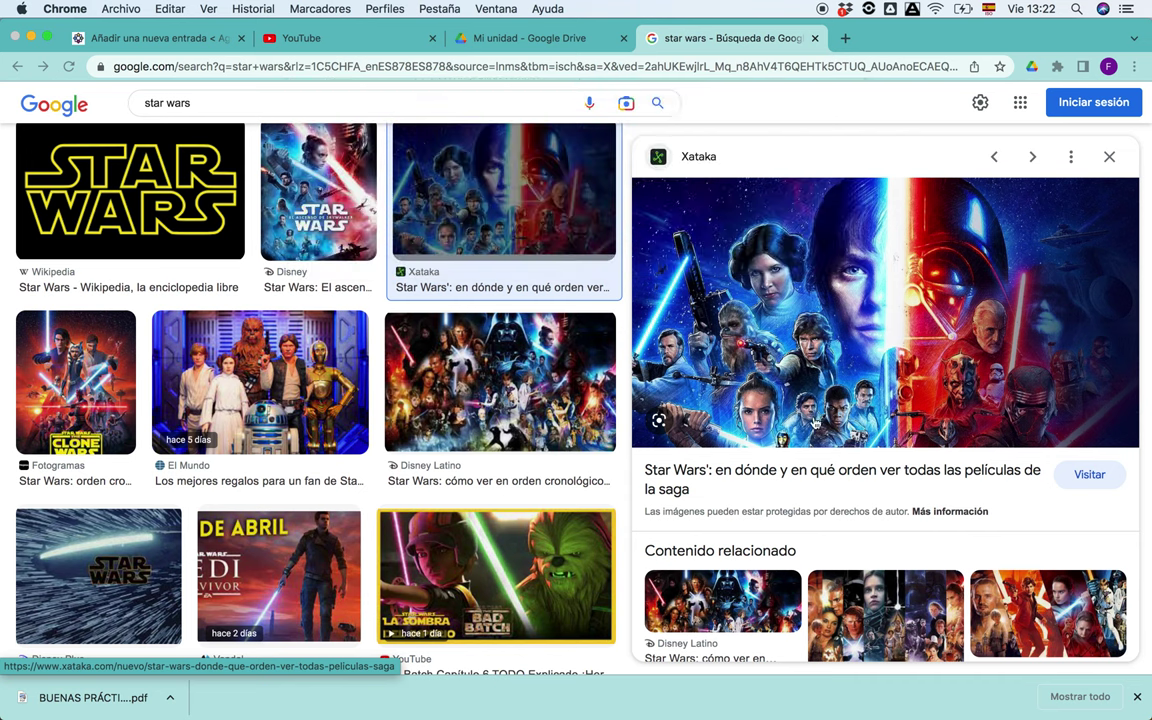
Step: Return to the WordPress post, upload cep_starwars.jpeg from Escritorio and set it as the featured image
click(548, 38)
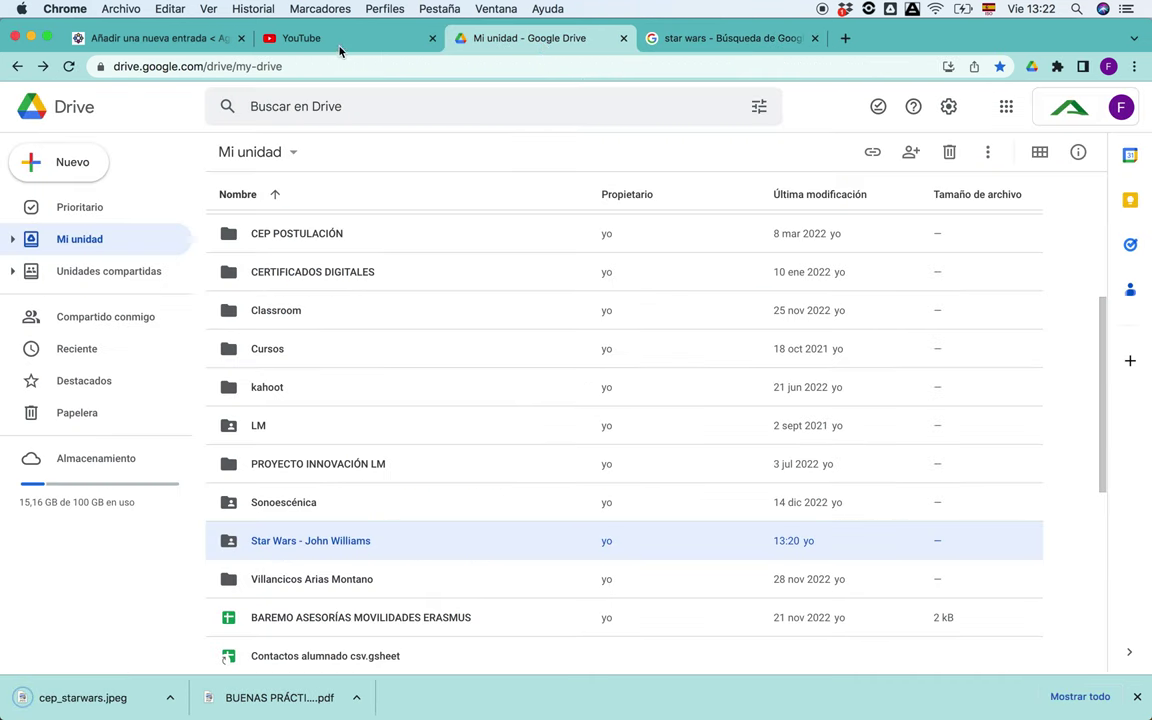
click(178, 38)
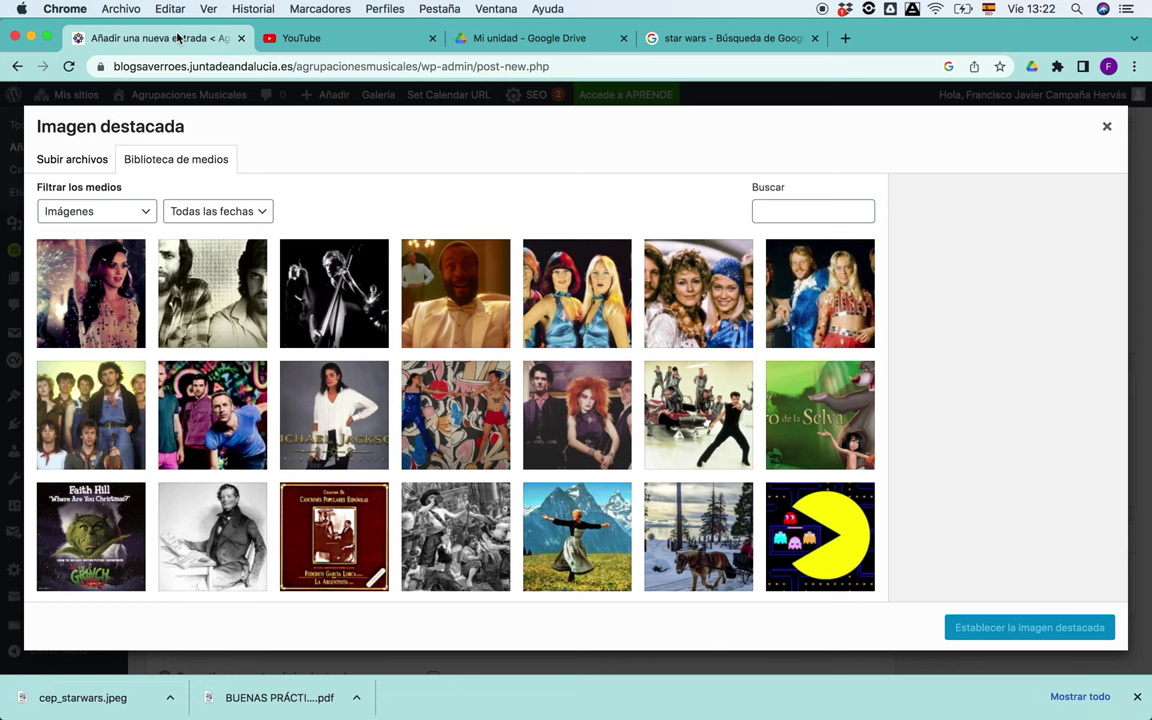
click(82, 159)
click(553, 397)
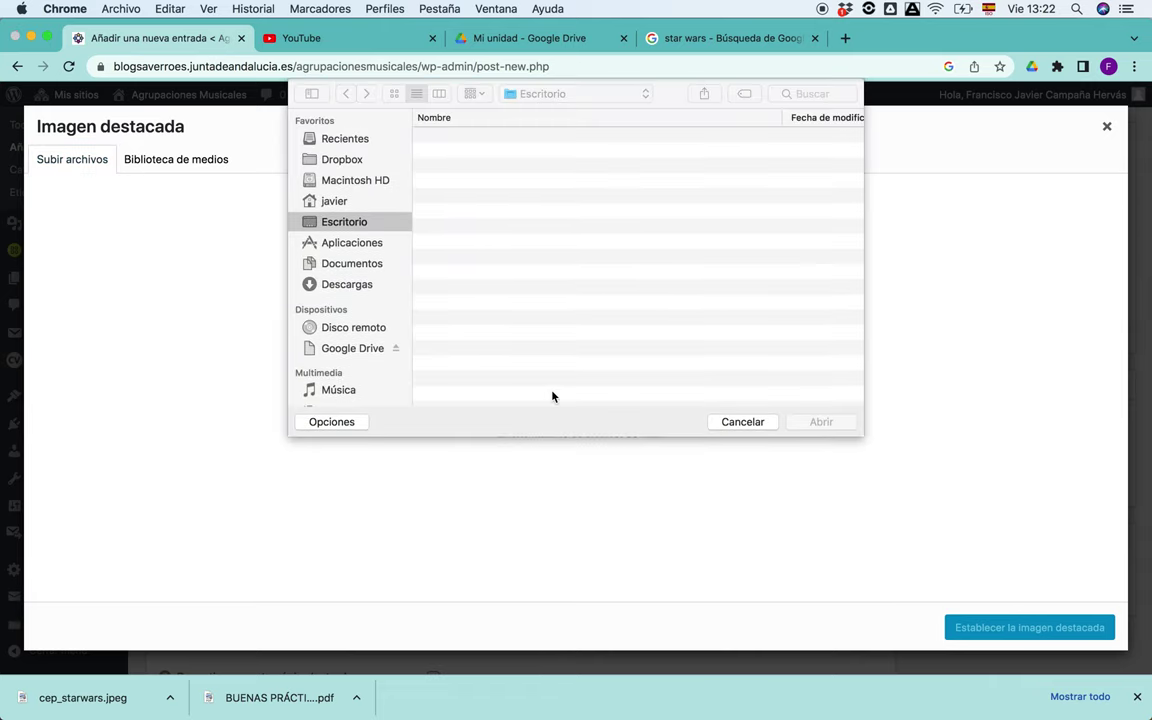
click(458, 136)
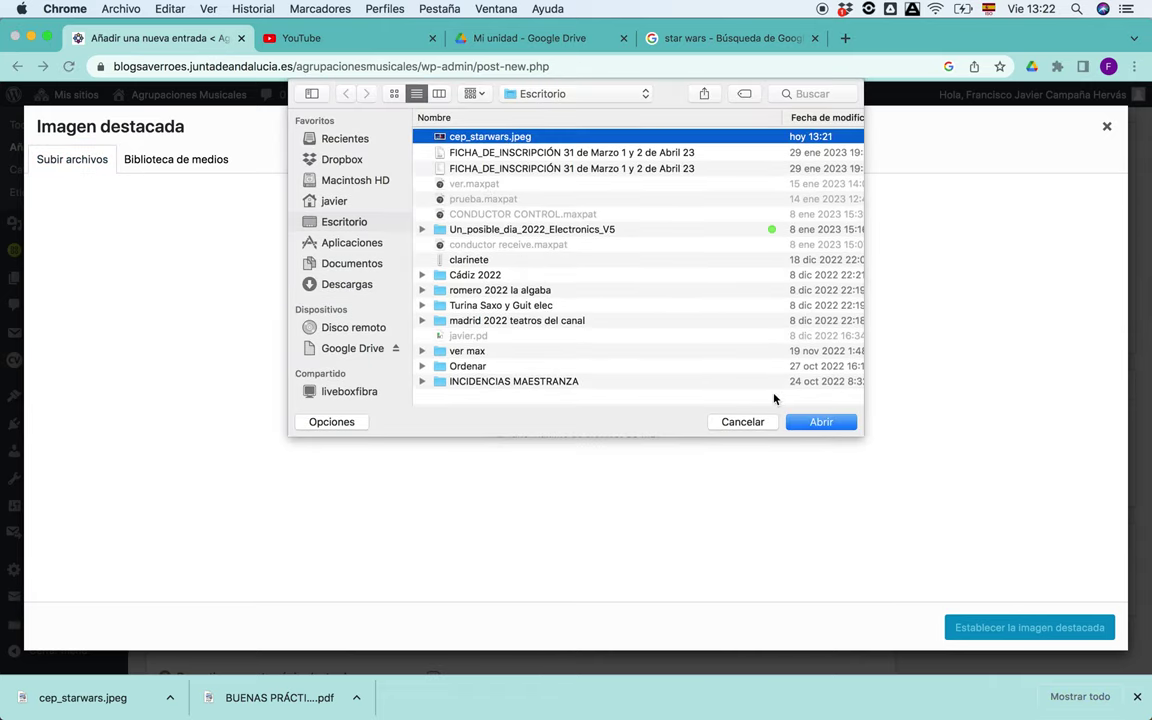
click(819, 422)
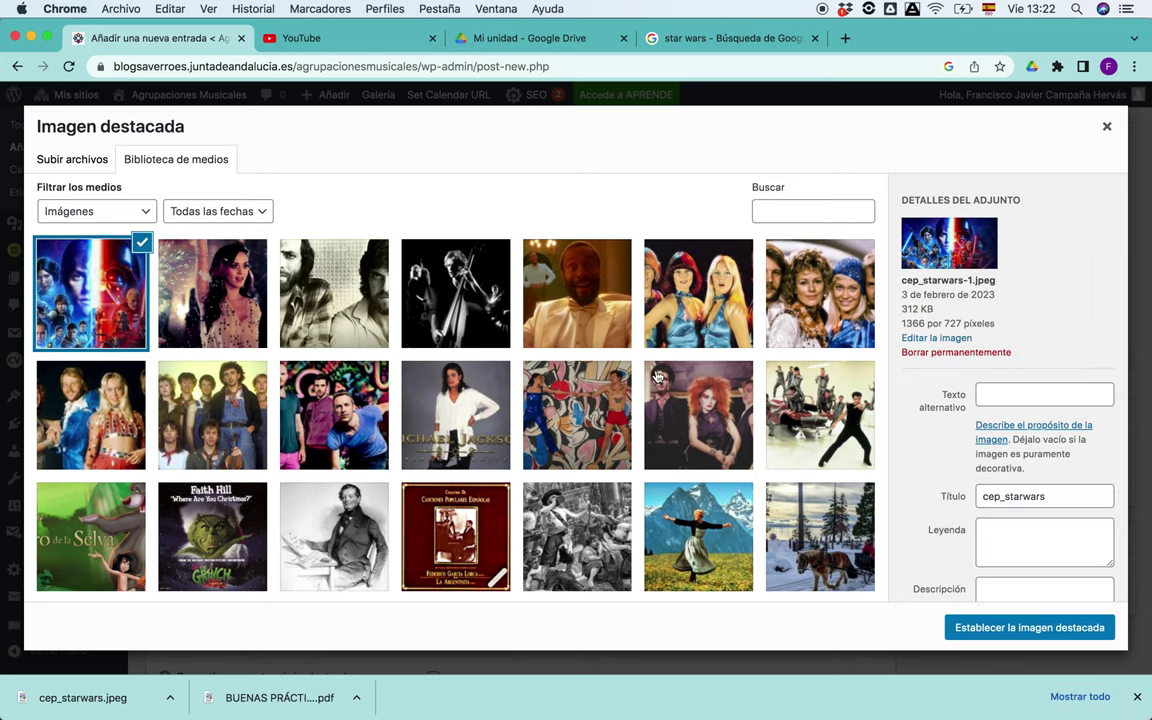
click(987, 630)
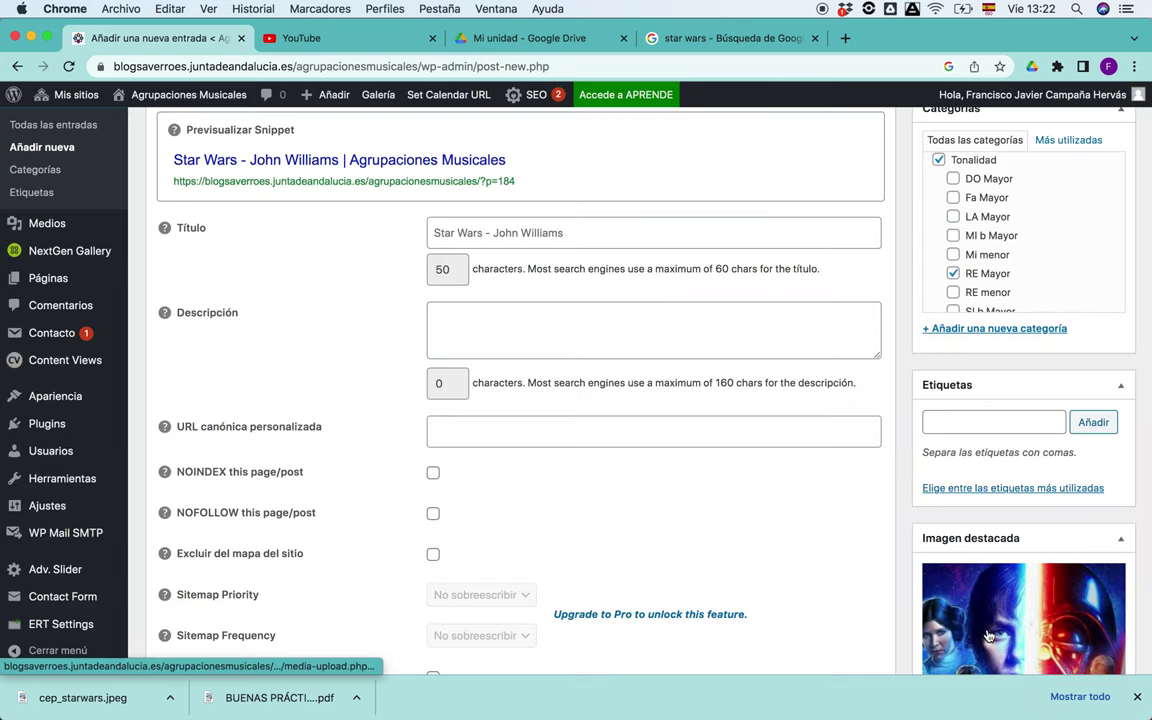
Step: Check the featured image in the post's settings and publish the post
scroll(993, 586, down, 3)
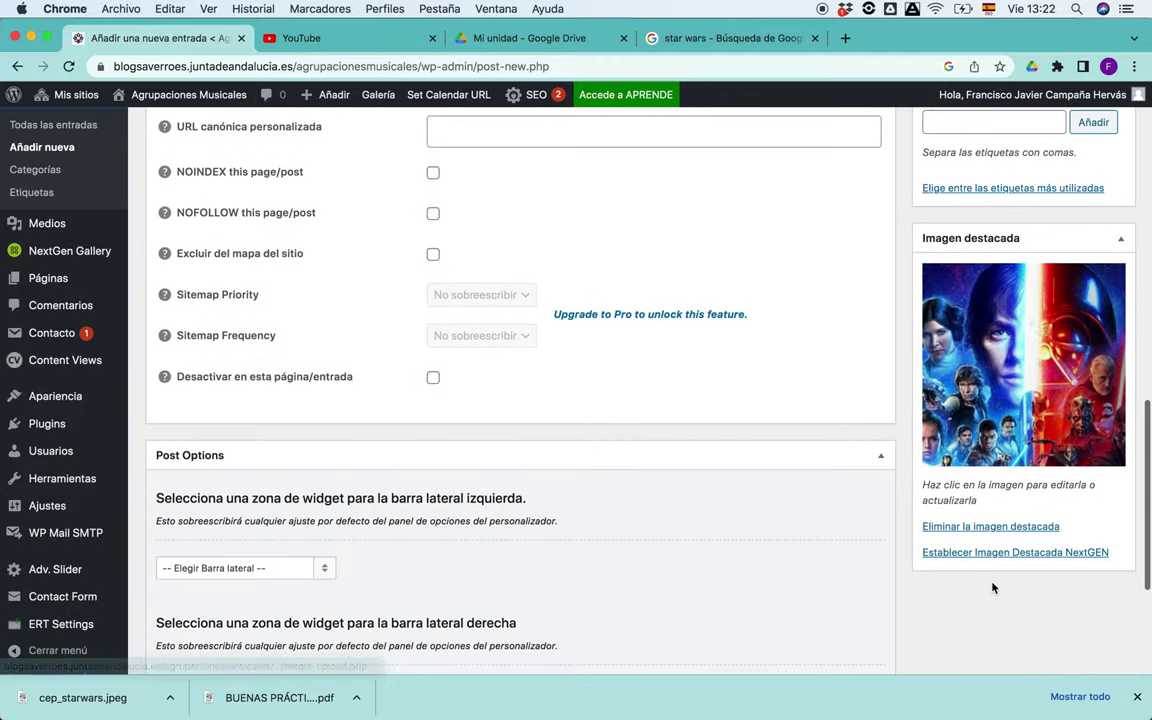
scroll(993, 586, up, 5)
scroll(993, 587, up, 1)
scroll(993, 496, up, 5)
scroll(993, 498, up, 3)
scroll(692, 312, up, 4)
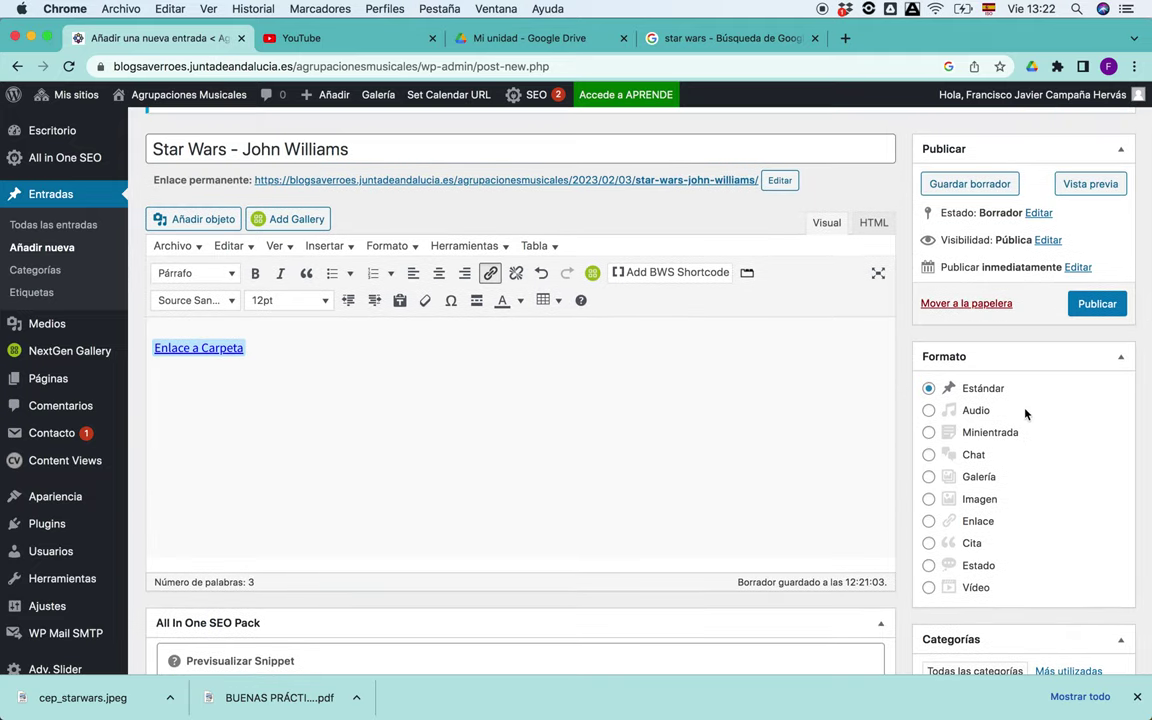
click(1110, 306)
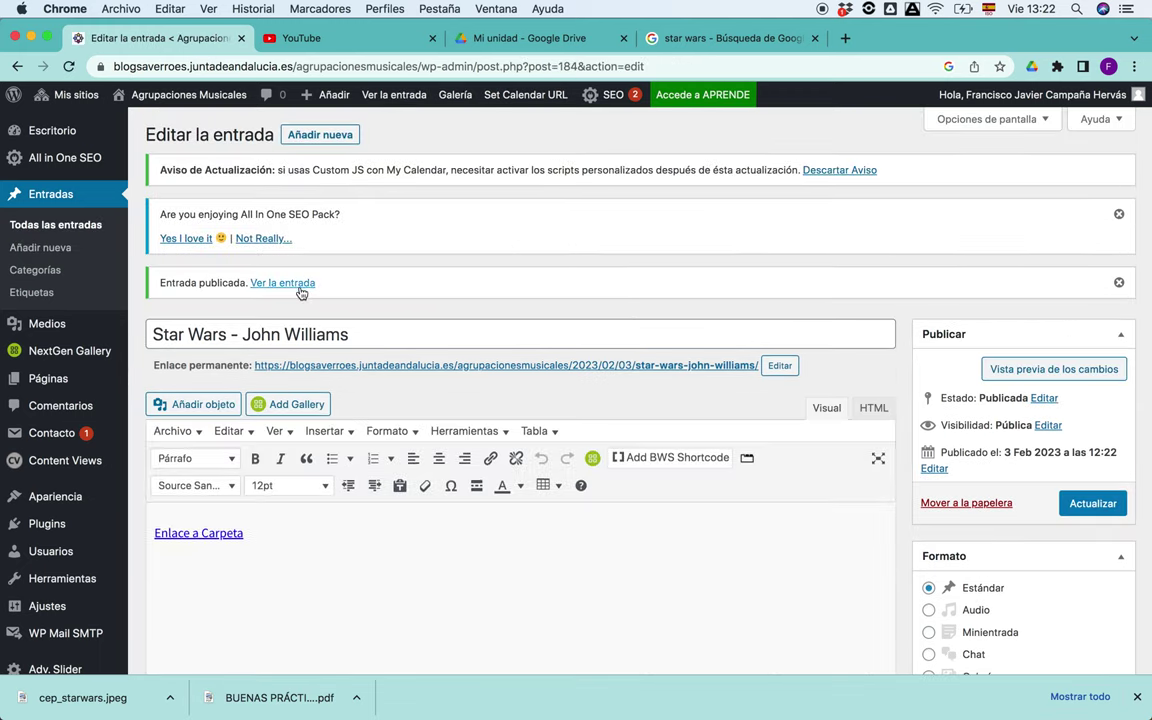
Step: View the published post, check its Drive folder link, and look at the post's entry on the blog's home page
click(300, 287)
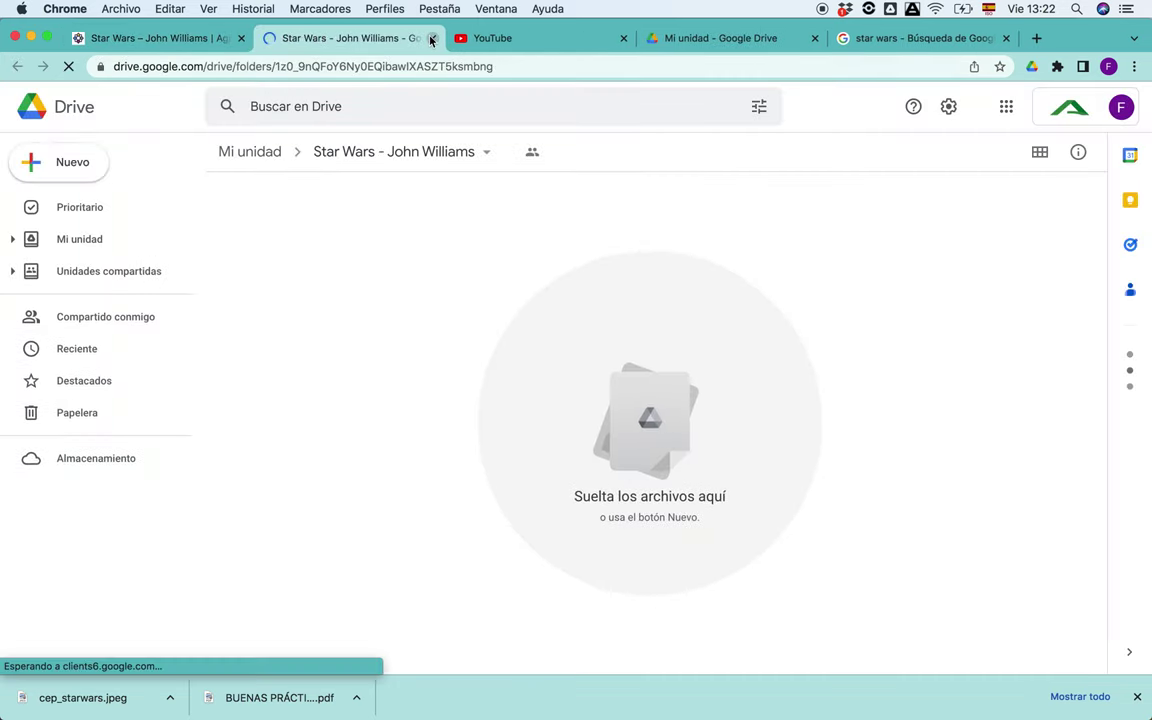
click(432, 38)
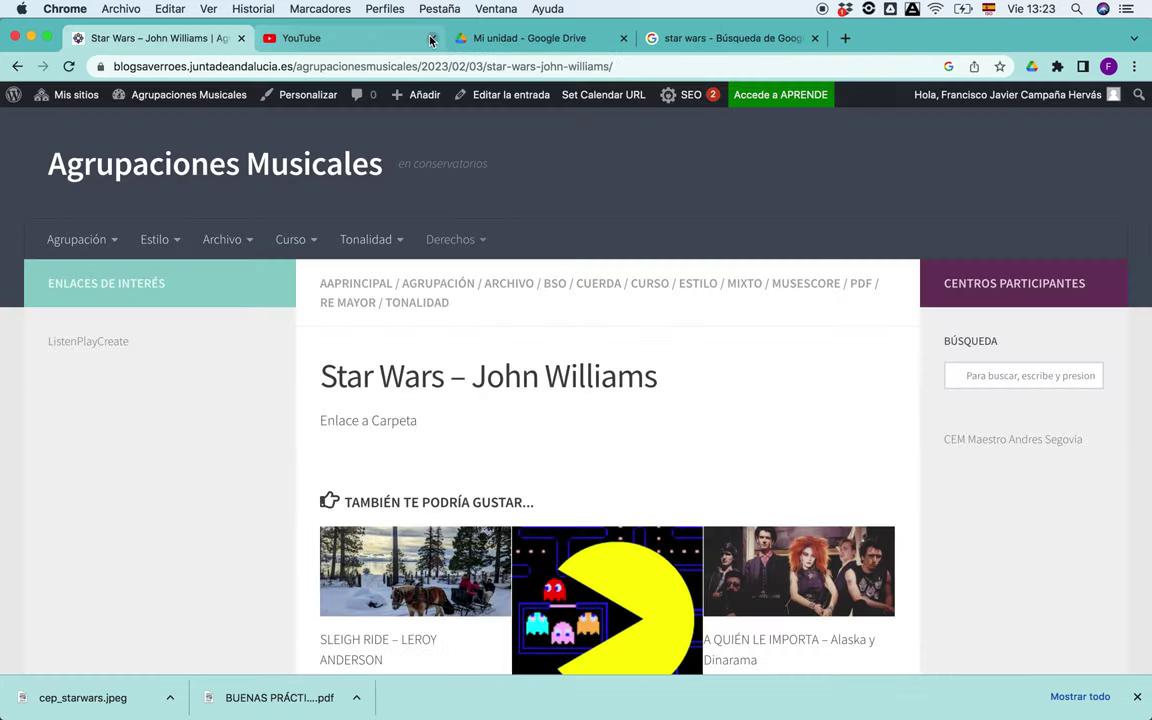
click(250, 165)
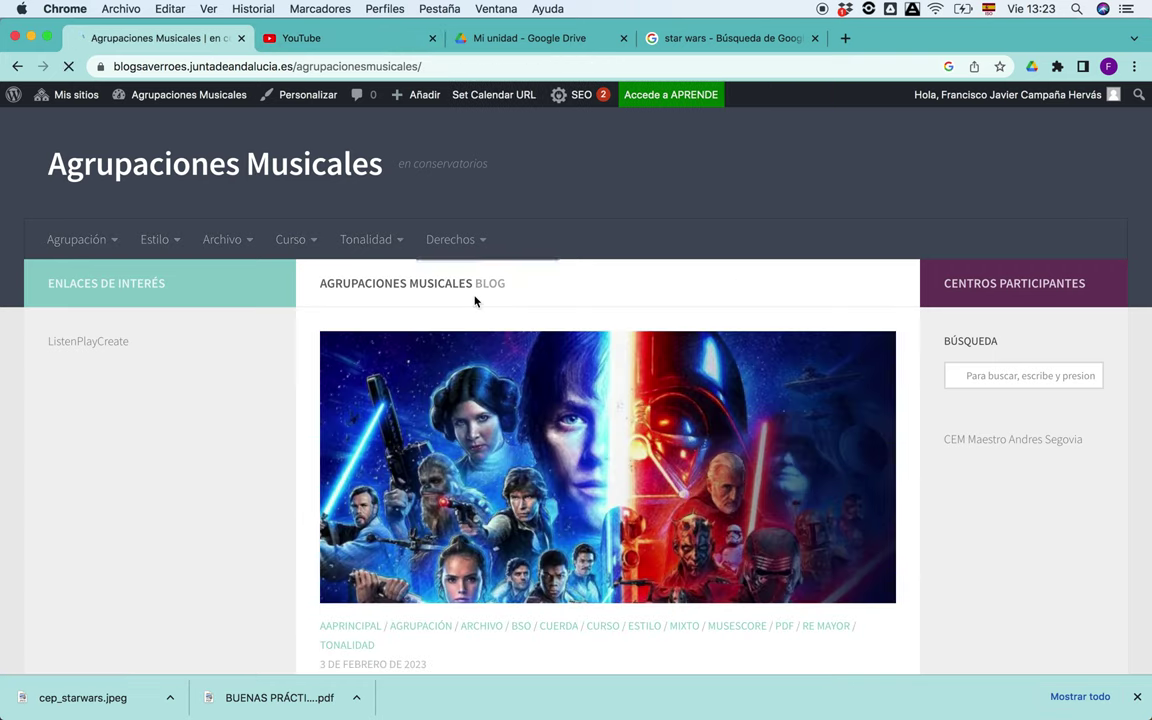
scroll(473, 300, down, 3)
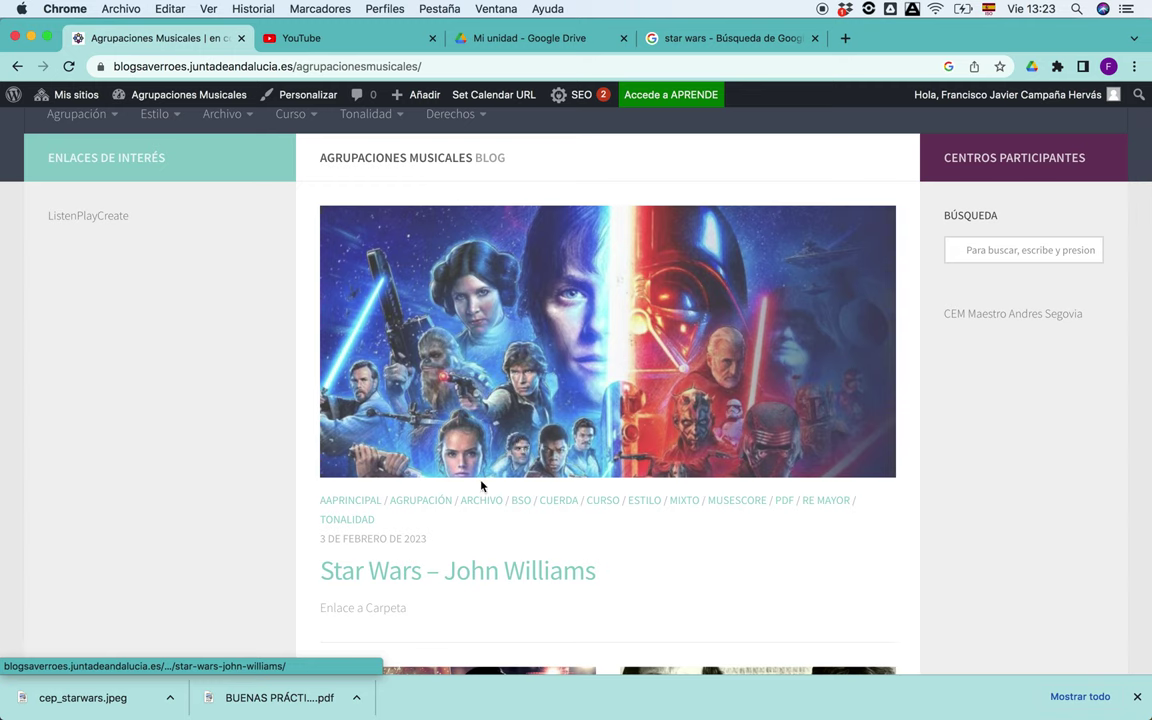